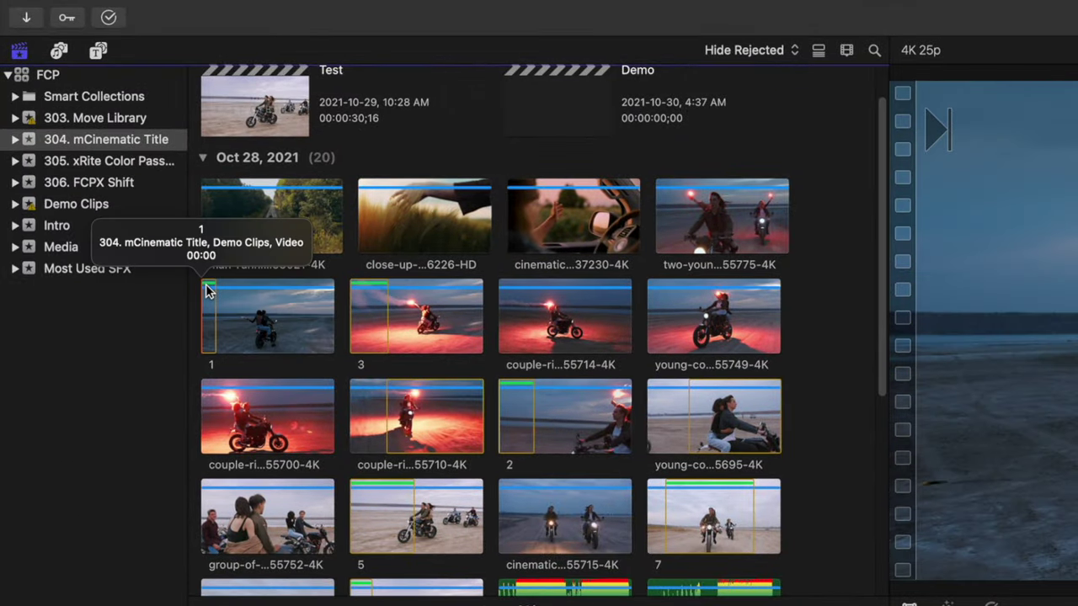
Step: Place clip 1 at the start of the Demo timeline with the Epic Rock Trailer music beneath it
{"action": "left_click", "coordinate": [209, 292]}
{"action": "left_click_drag", "start_coordinate": [209, 291], "coordinate": [13, 605]}
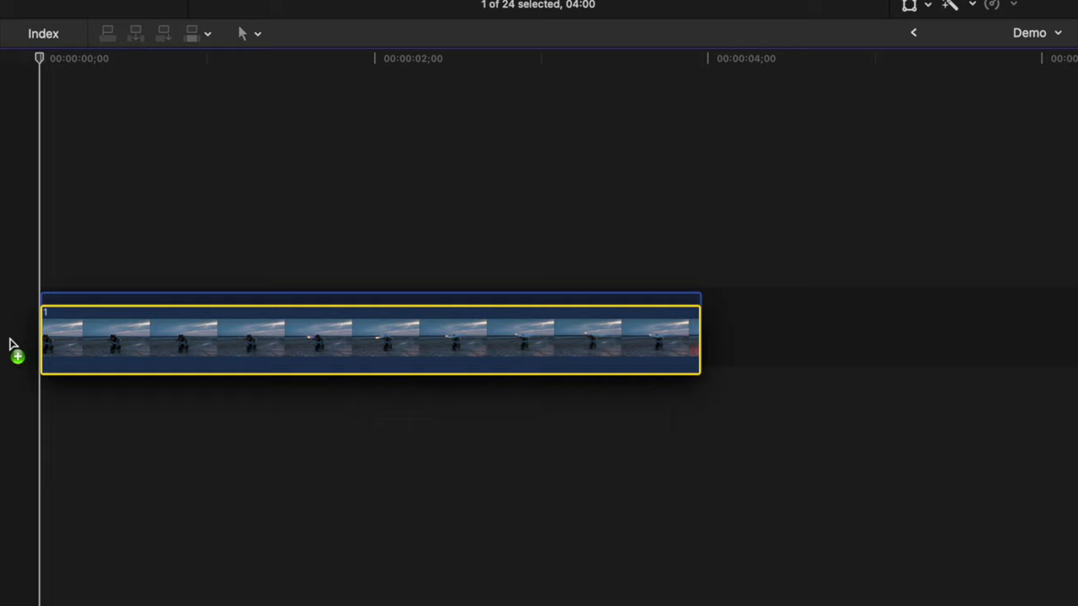
{"action": "left_click_drag", "start_coordinate": [12, 343], "coordinate": [8, 345]}
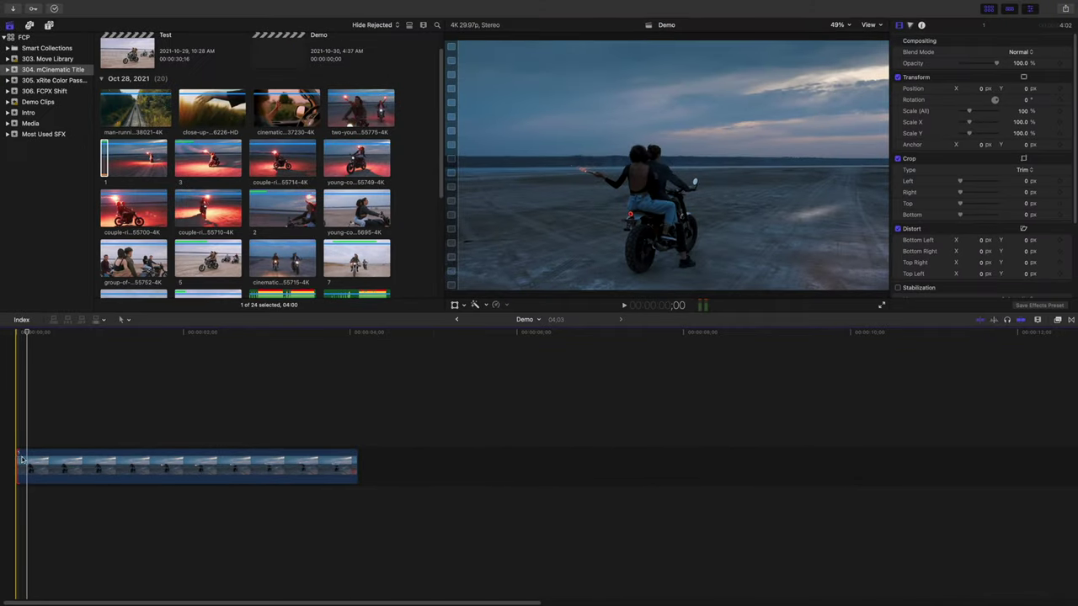
{"action": "left_click", "coordinate": [24, 464]}
{"action": "scroll", "coordinate": [233, 240], "scroll_direction": "down", "scroll_amount": 5}
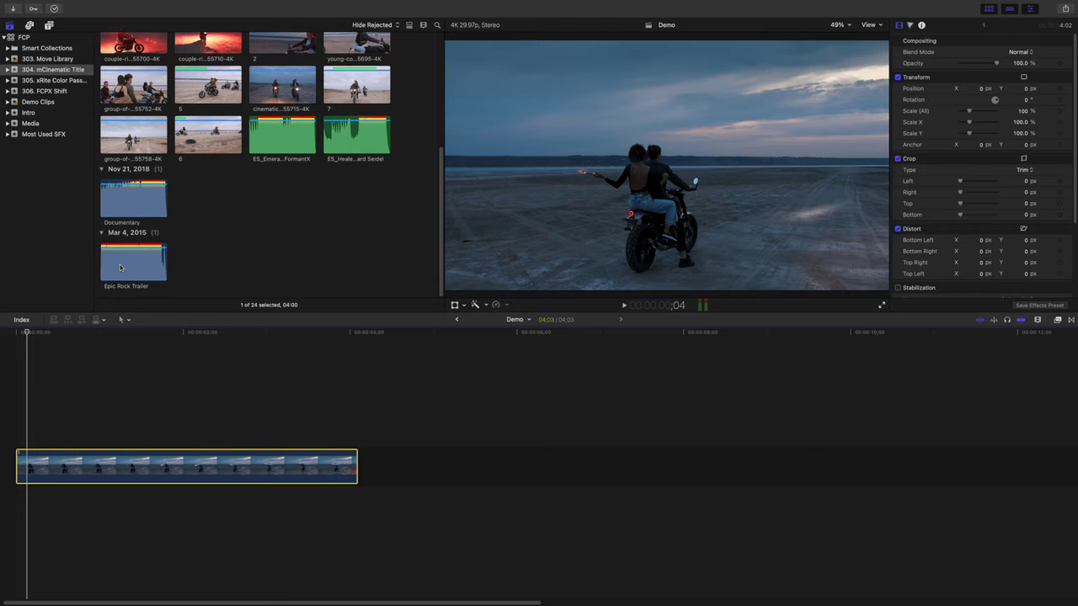
{"action": "left_click_drag", "start_coordinate": [120, 268], "coordinate": [5, 520]}
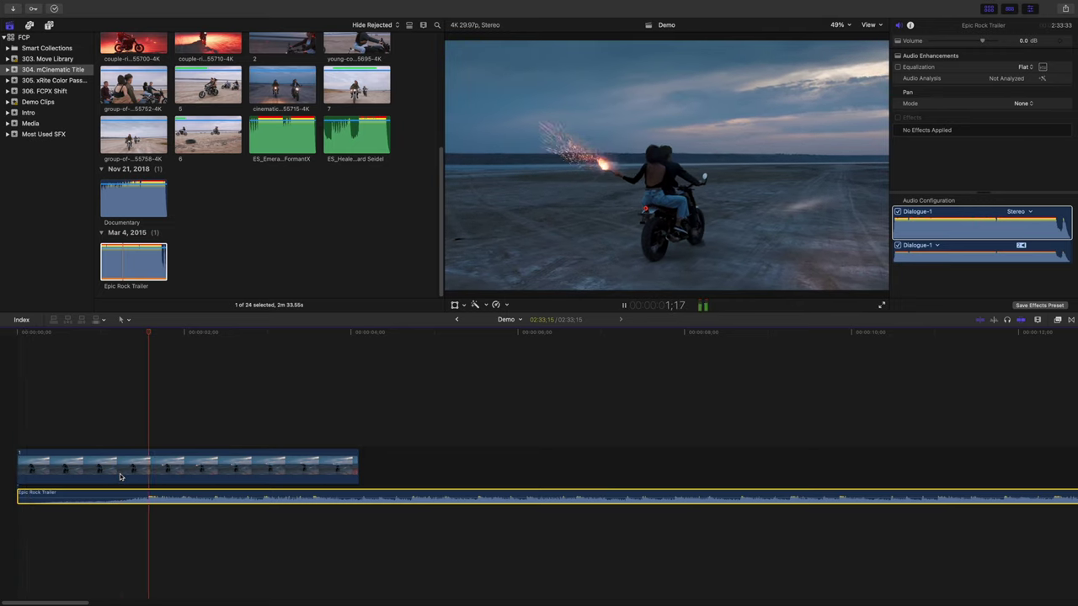
Step: Trim the Epic Rock Trailer music and extend it back so it starts at 0
{"action": "left_click", "coordinate": [198, 332]}
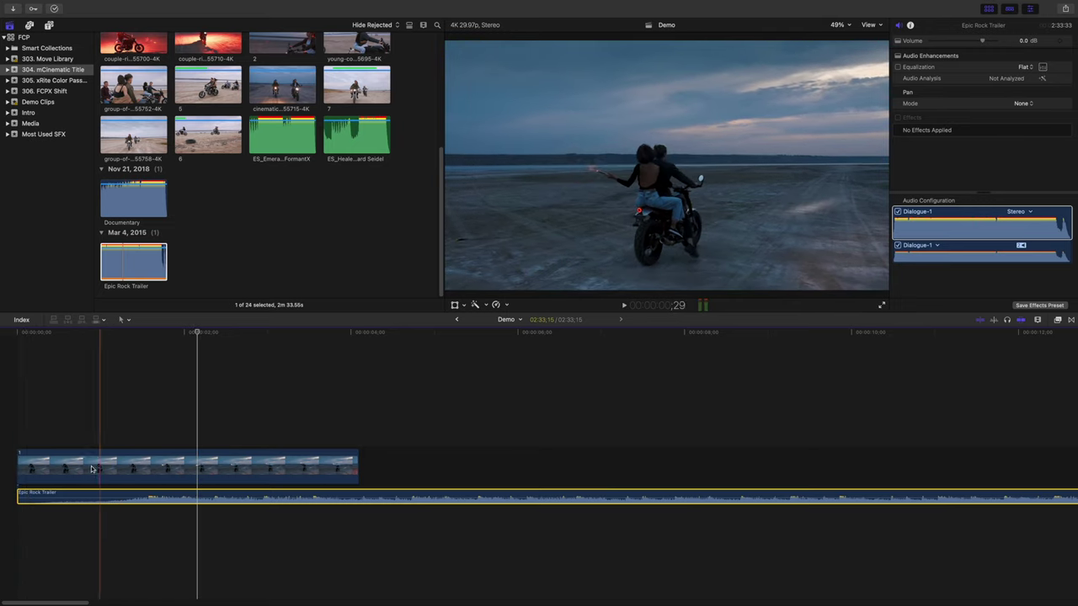
{"action": "left_click", "coordinate": [139, 472]}
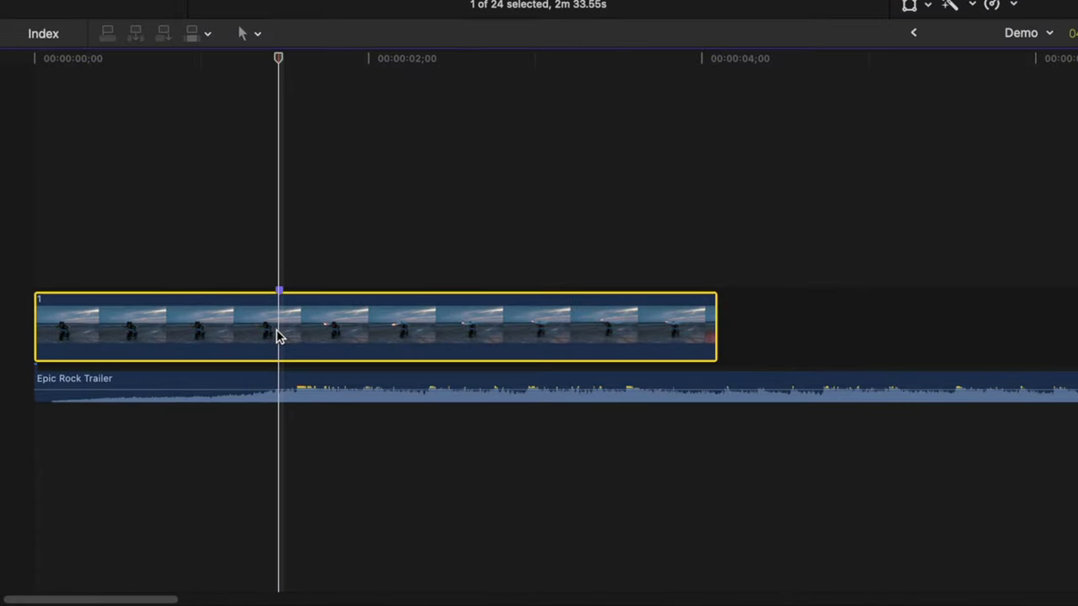
{"action": "left_click_drag", "start_coordinate": [41, 384], "coordinate": [84, 385]}
{"action": "left_click_drag", "start_coordinate": [334, 390], "coordinate": [325, 392]}
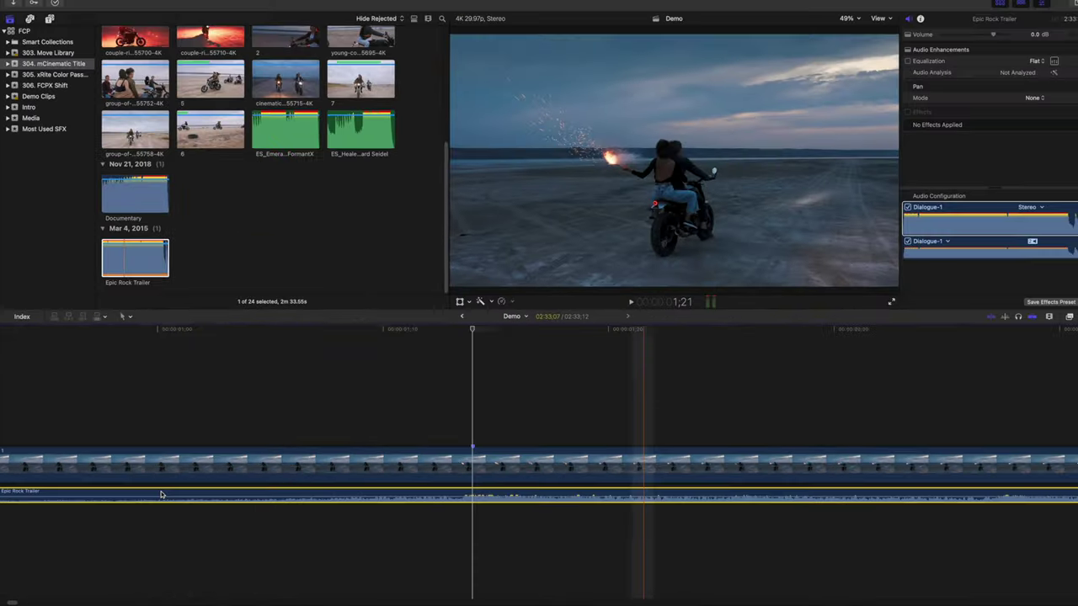
{"action": "key", "text": "super+equal"}
{"action": "left_click_drag", "start_coordinate": [47, 497], "coordinate": [10, 499]}
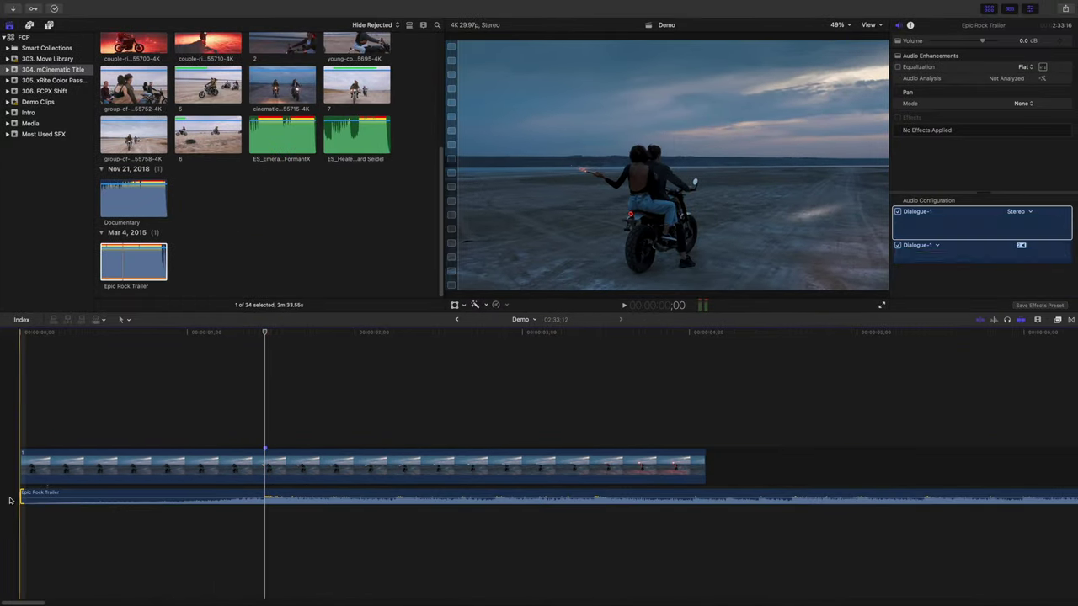
Step: Play the edit from the beginning for about two seconds
{"action": "key", "text": "Home"}
{"action": "key", "text": "space"}
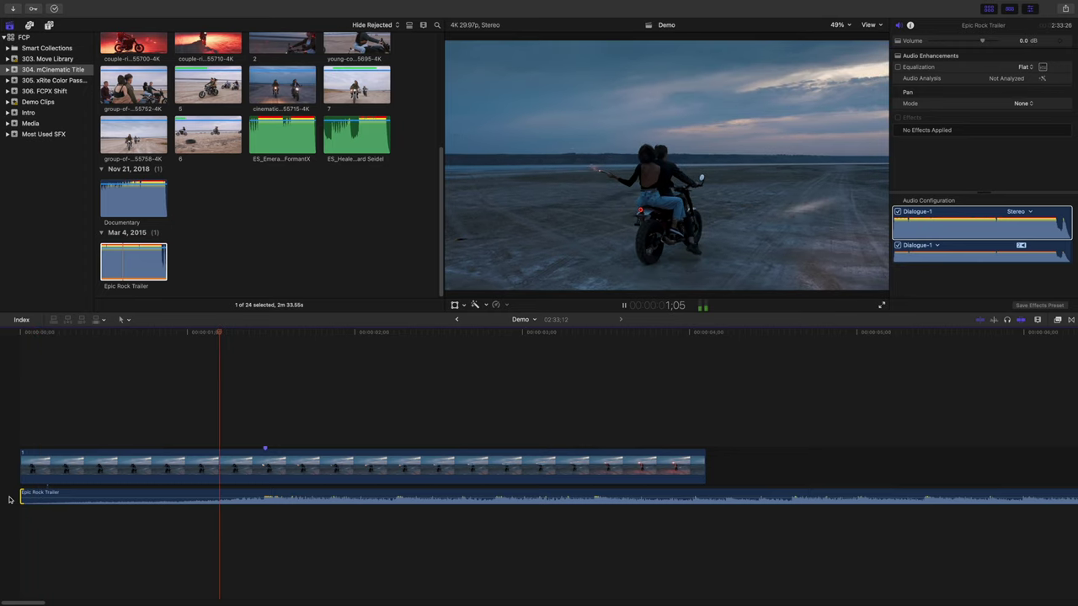
{"action": "key", "text": "space"}
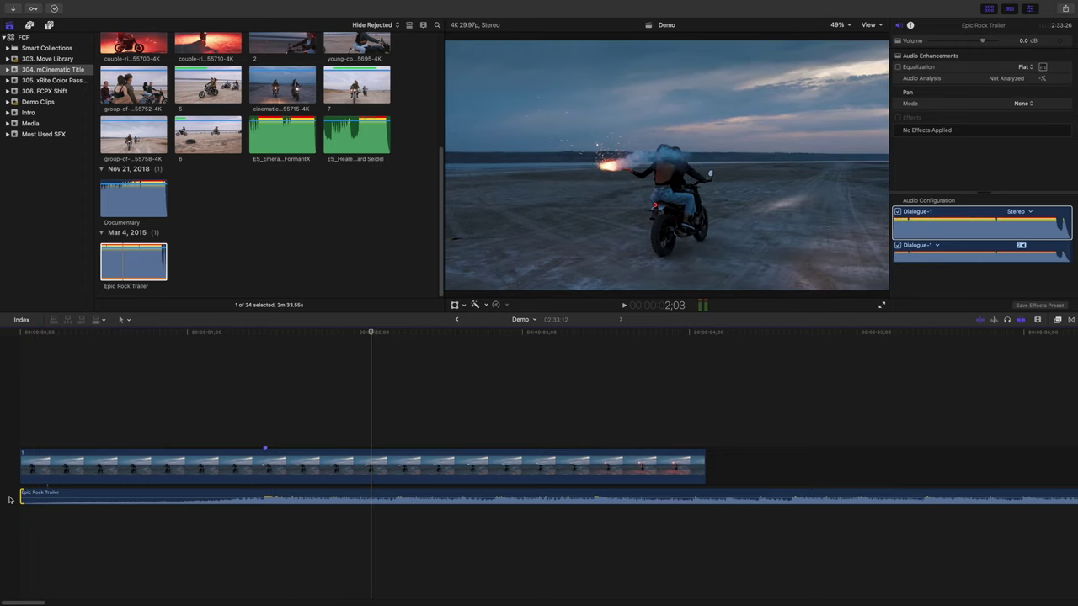
{"action": "scroll", "coordinate": [189, 180], "scroll_direction": "up", "scroll_amount": 10}
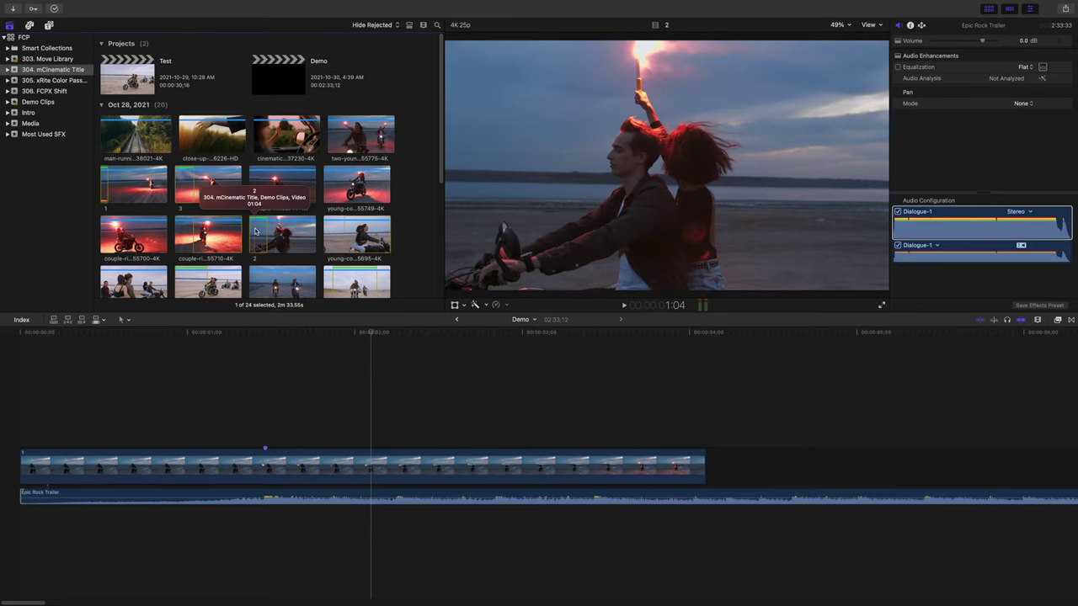
Step: Add clip 2 right after clip 1 in the timeline
{"action": "left_click_drag", "start_coordinate": [255, 230], "coordinate": [720, 463]}
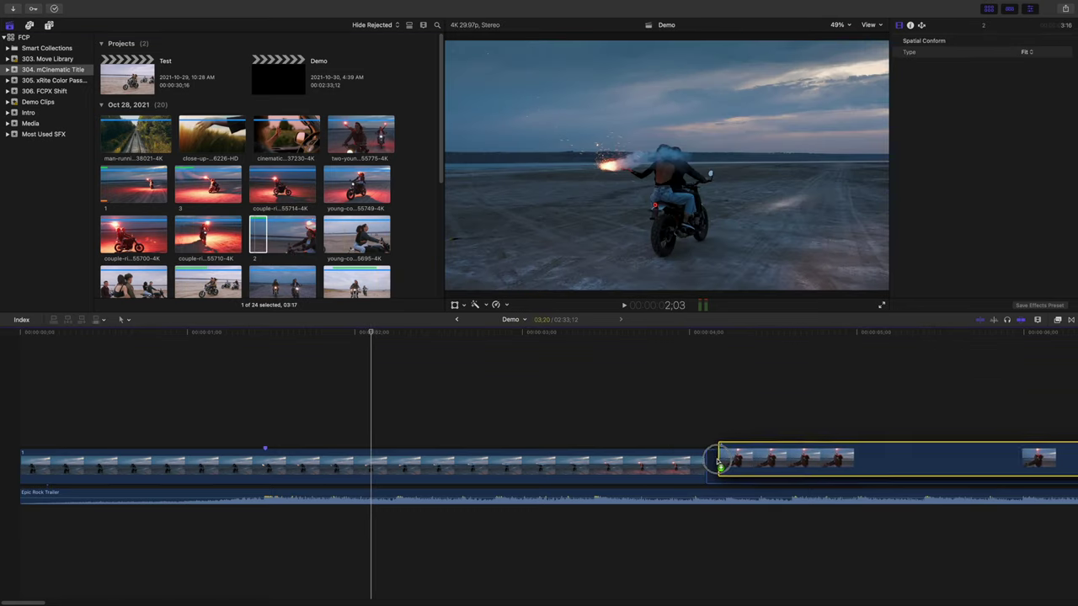
{"action": "key", "text": "super+minus"}
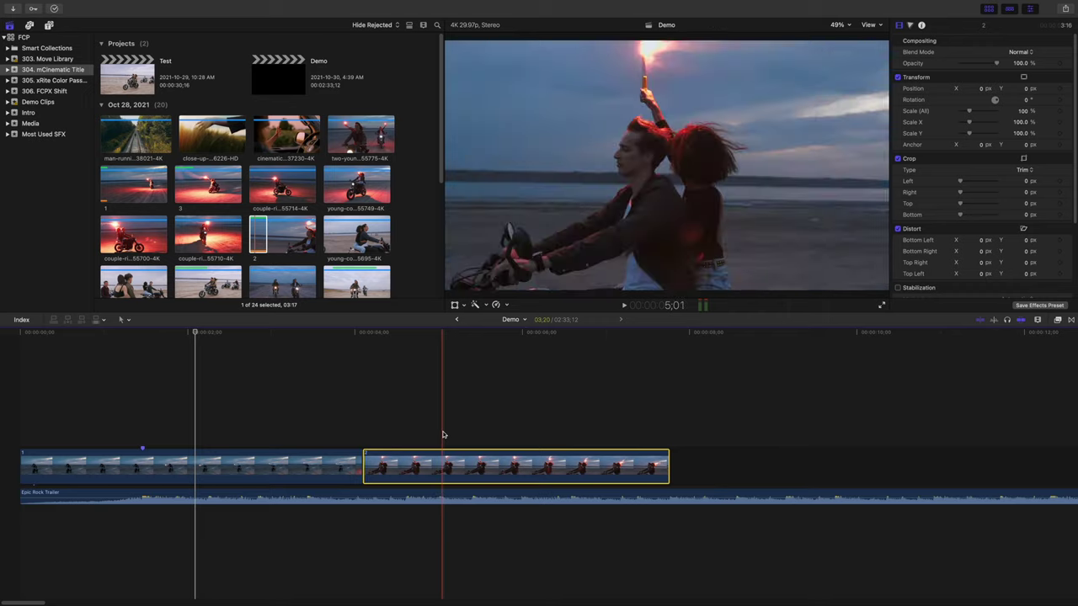
{"action": "left_click", "coordinate": [479, 440]}
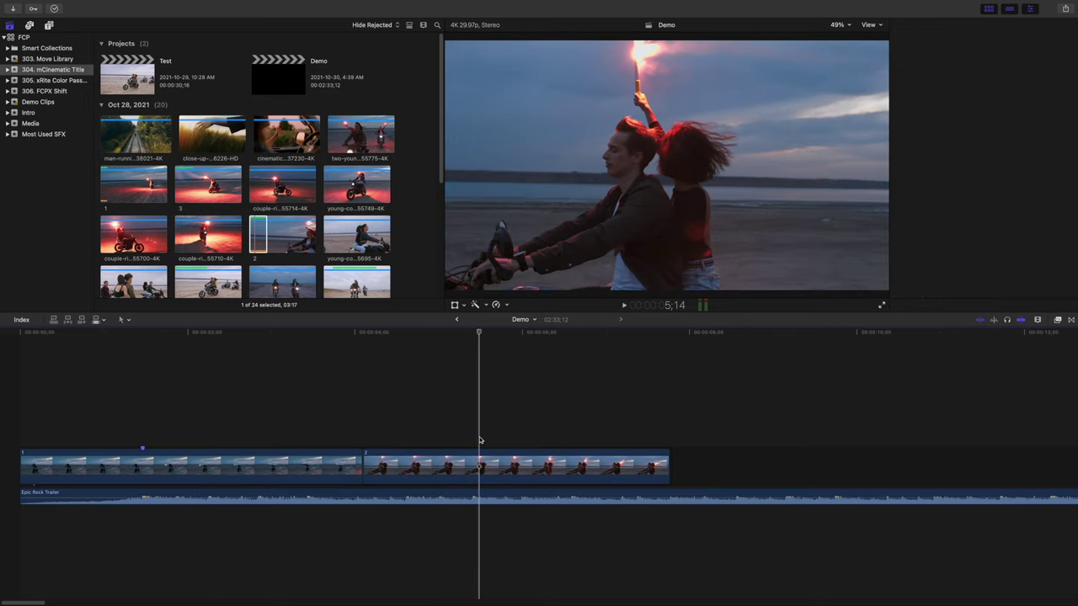
Step: Apply the Flipped effect to clip 2 and play it back to review
{"action": "left_click", "coordinate": [477, 462]}
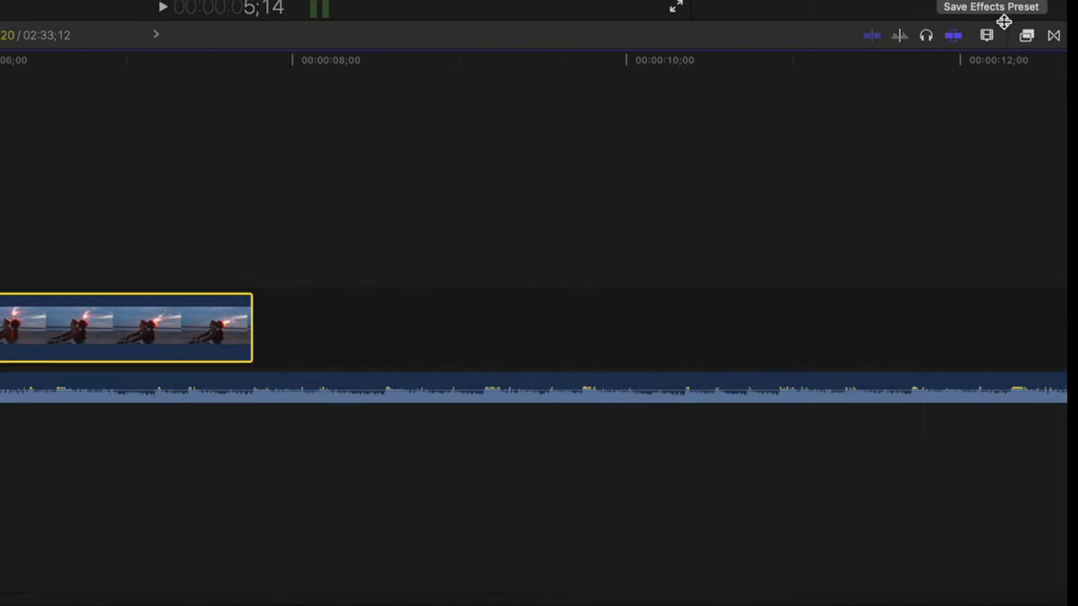
{"action": "left_click", "coordinate": [1028, 37]}
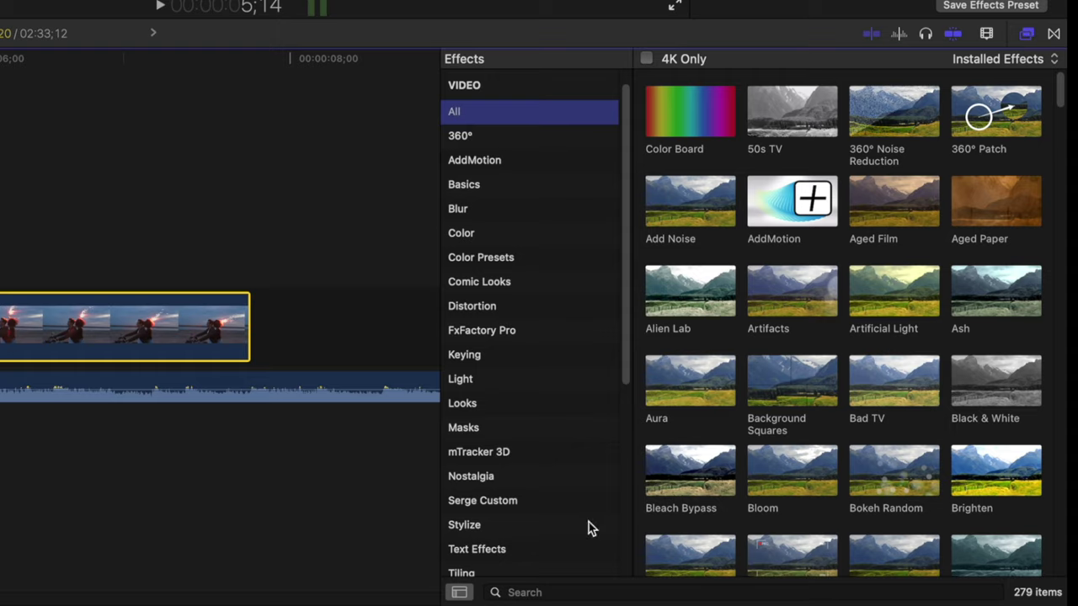
{"action": "left_click", "coordinate": [517, 592]}
{"action": "type", "text": "f"}
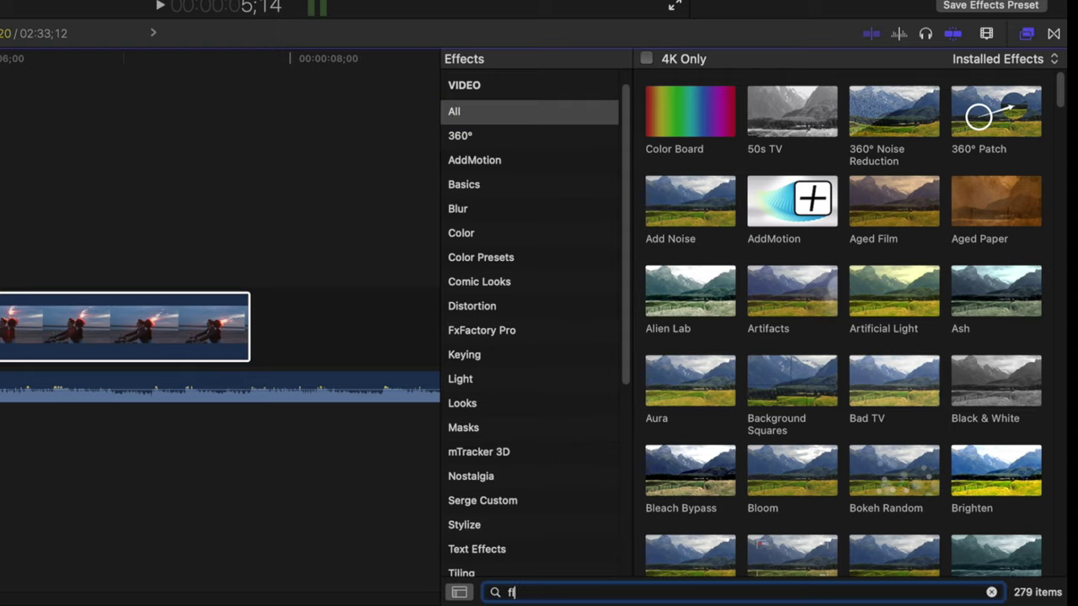
{"action": "type", "text": "lip"}
{"action": "left_click_drag", "start_coordinate": [677, 123], "coordinate": [269, 294]}
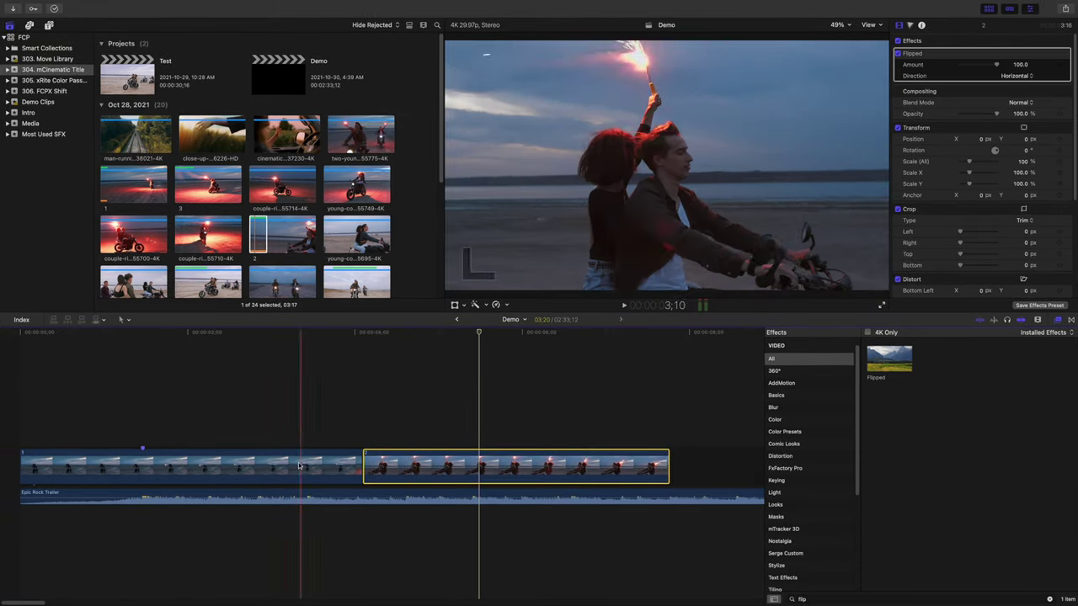
{"action": "key", "text": "space"}
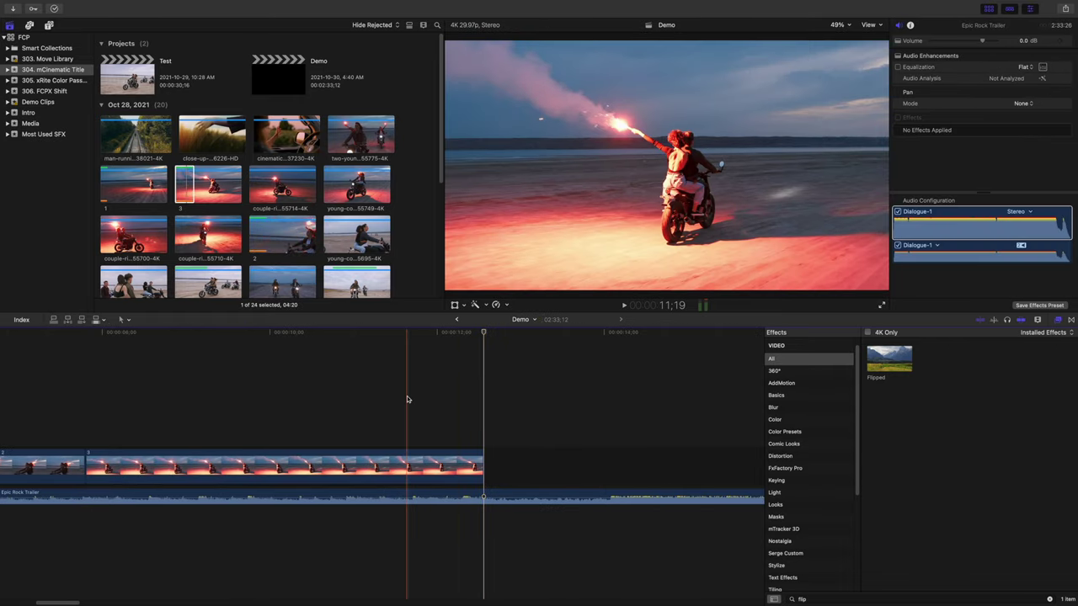
Step: Add a black Custom solid after the last clip
{"action": "key", "text": "space"}
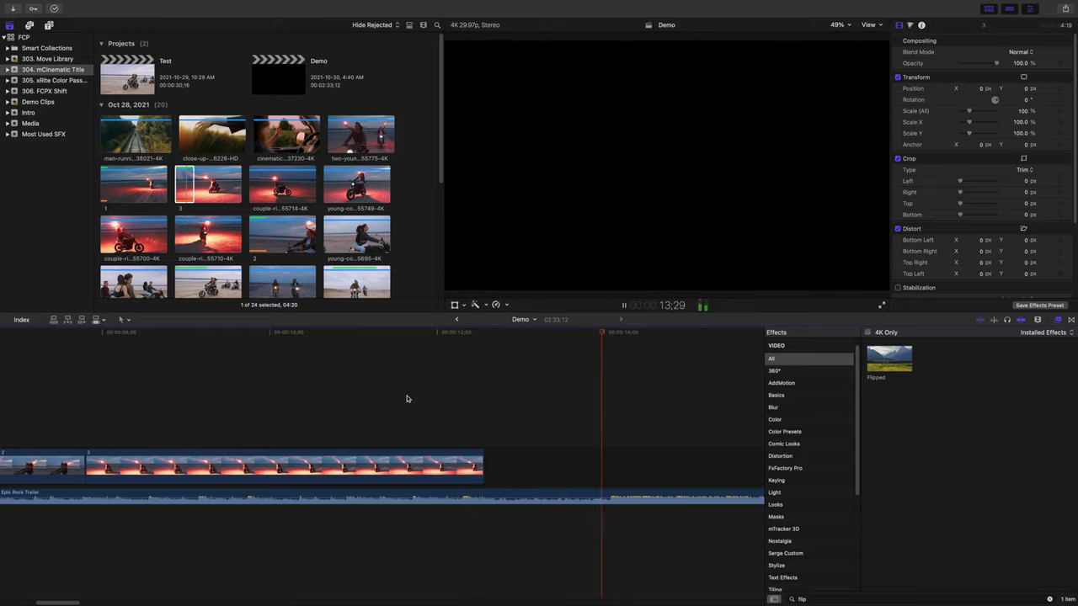
{"action": "key", "text": "space"}
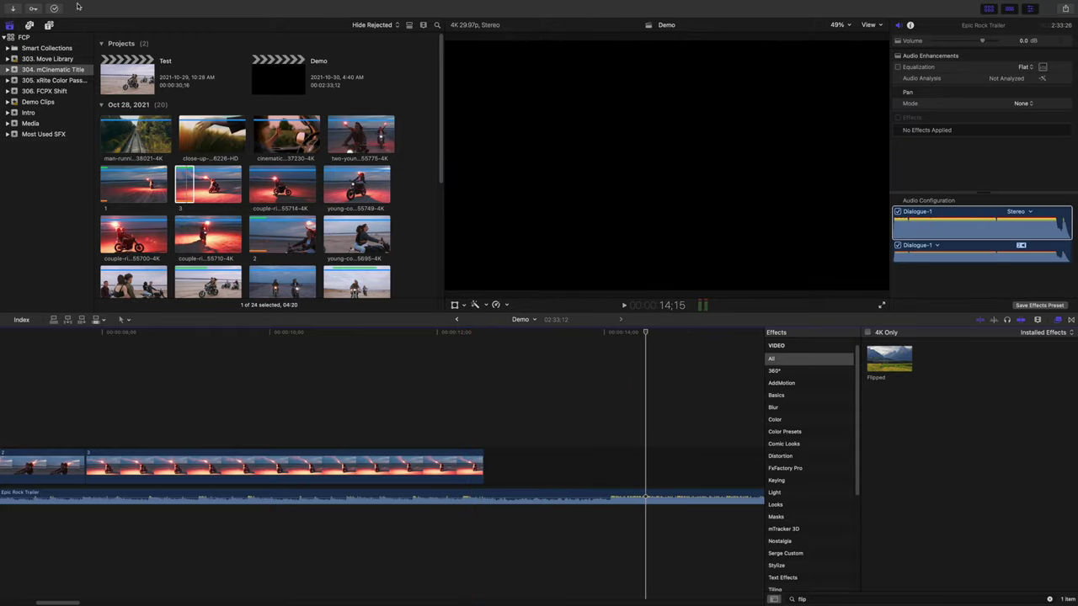
{"action": "left_click", "coordinate": [49, 27]}
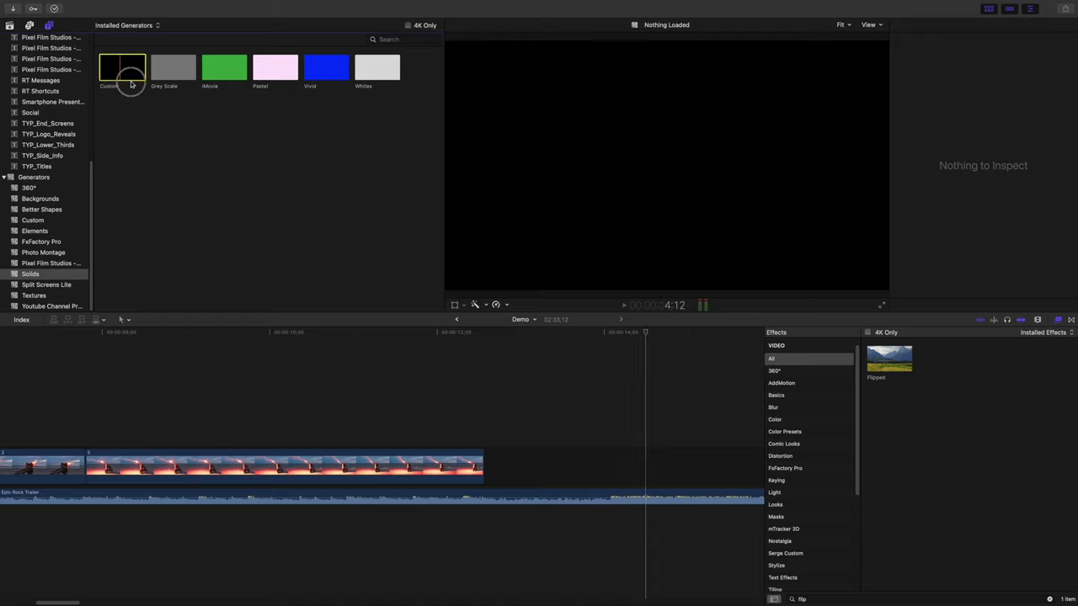
{"action": "left_click_drag", "start_coordinate": [130, 84], "coordinate": [484, 462]}
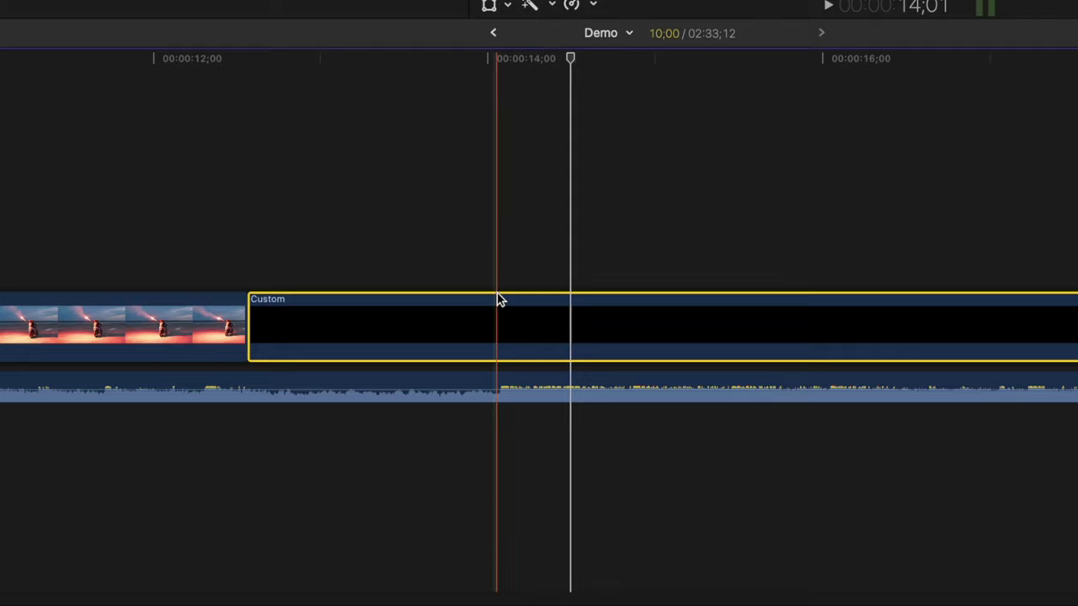
Step: Trim the black Custom card's end to the playhead at about 14;02
{"action": "left_click", "coordinate": [506, 235]}
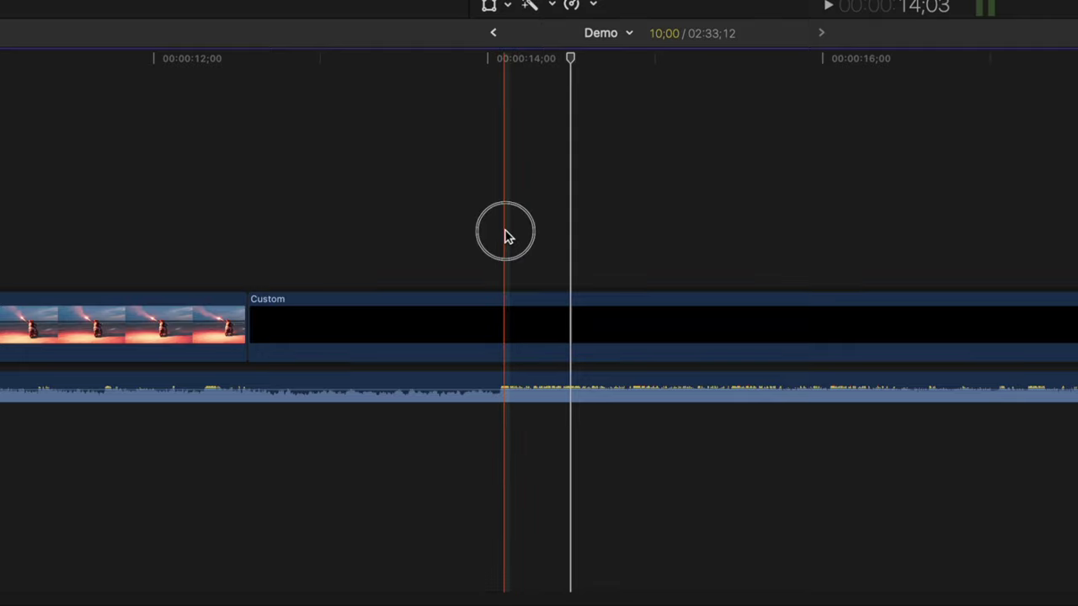
{"action": "key", "text": "super+equal"}
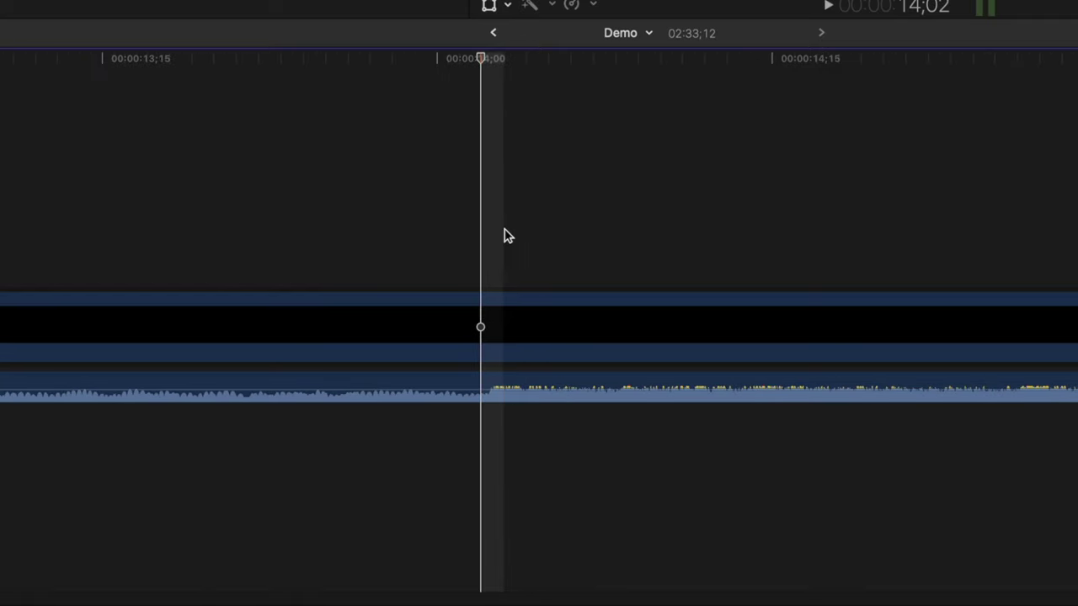
{"action": "key", "text": "alt+bracketright"}
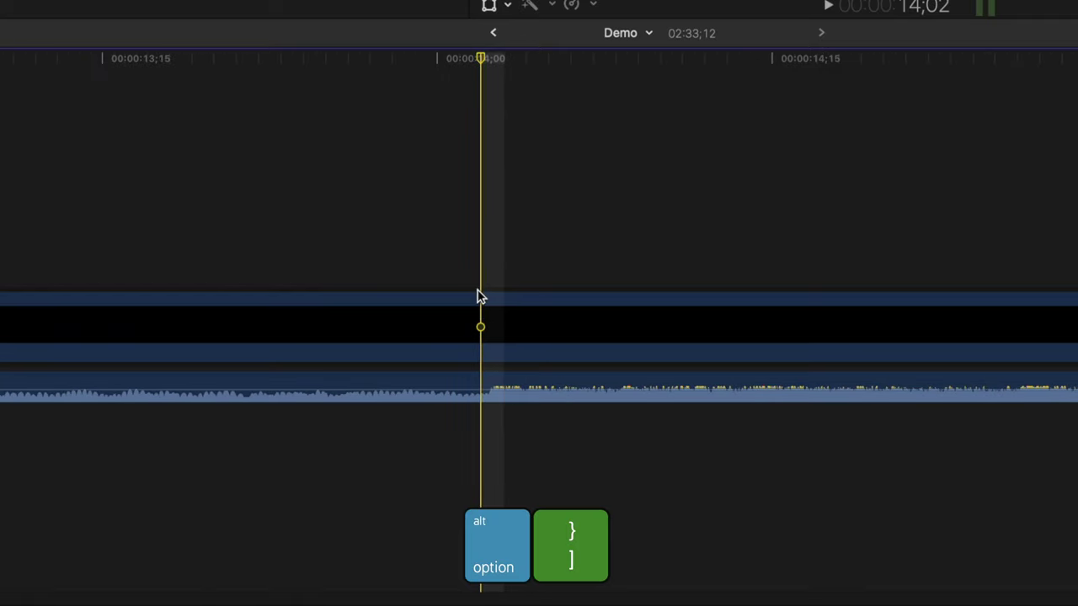
{"action": "key", "text": "alt+bracketright"}
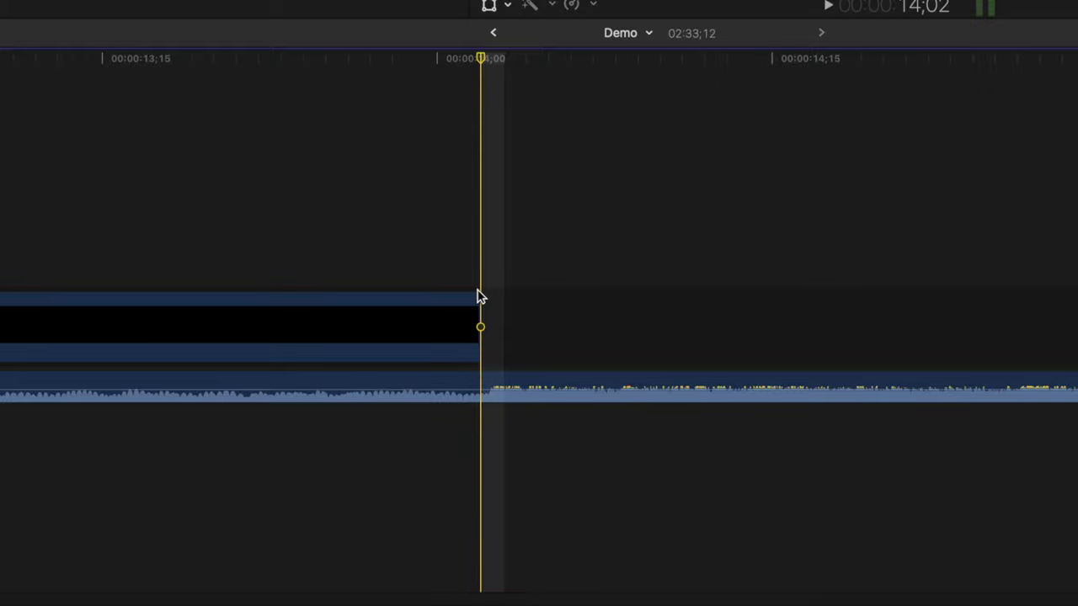
{"action": "key", "text": "super+1"}
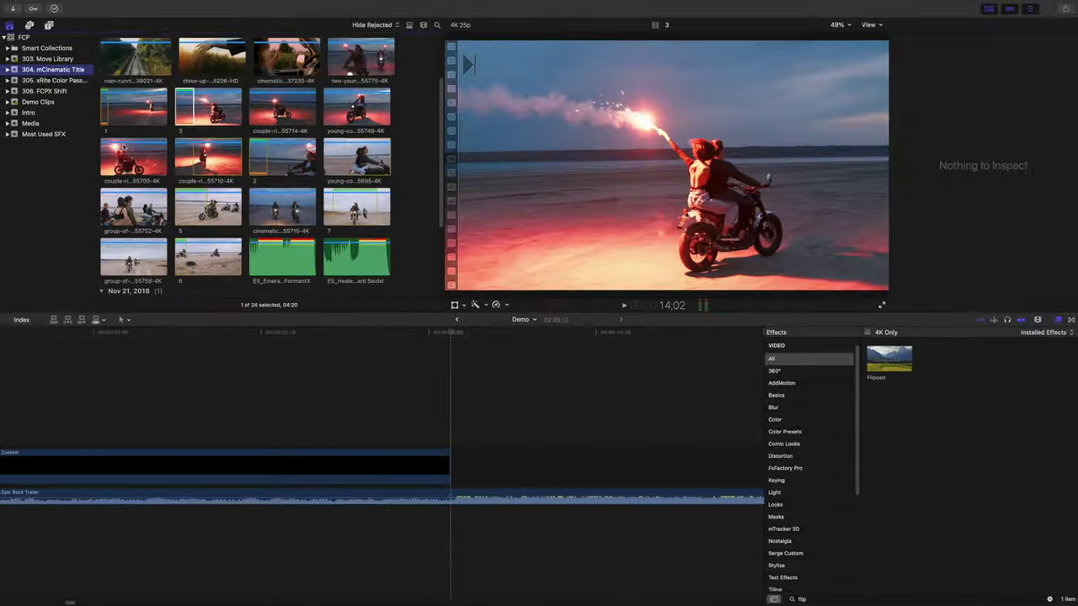
Step: Append clips 5, 6 and 7 in order after the black Custom card
{"action": "left_click", "coordinate": [190, 193]}
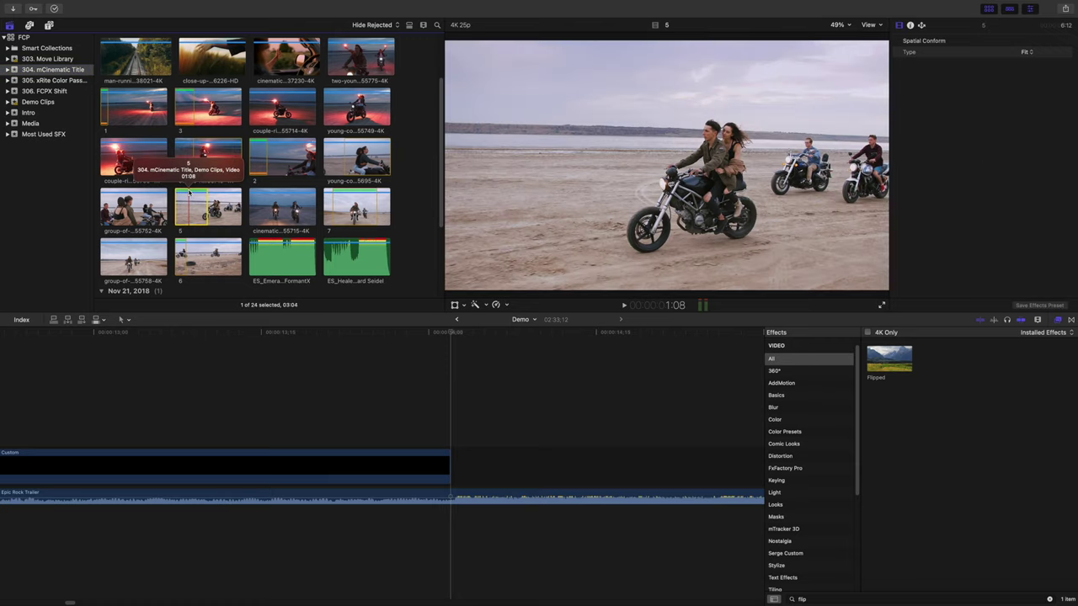
{"action": "left_click_drag", "start_coordinate": [187, 195], "coordinate": [404, 425]}
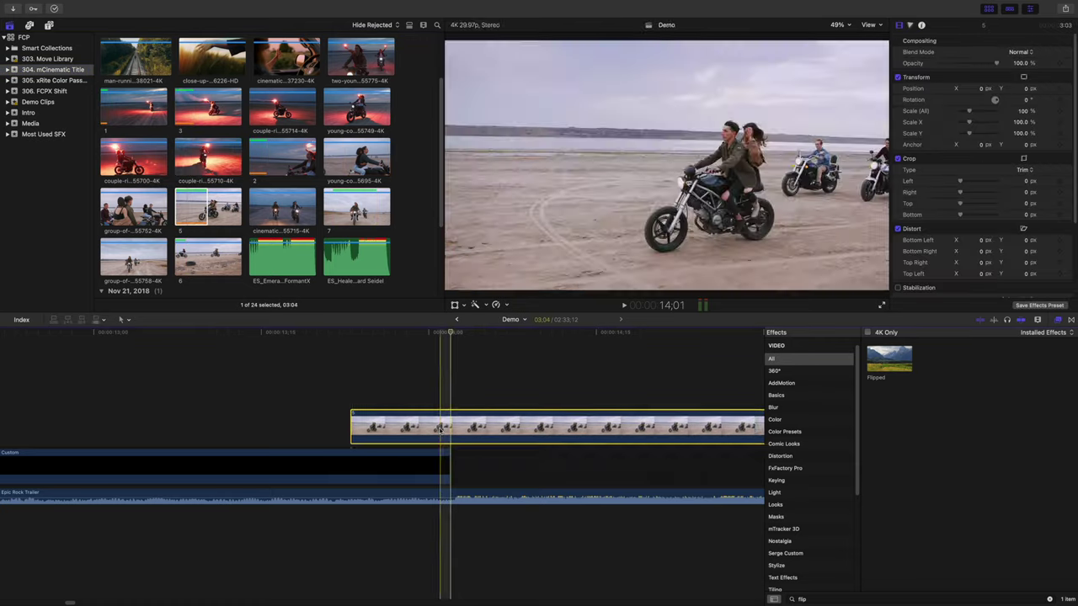
{"action": "key", "text": "super+minus"}
{"action": "left_click", "coordinate": [180, 245]}
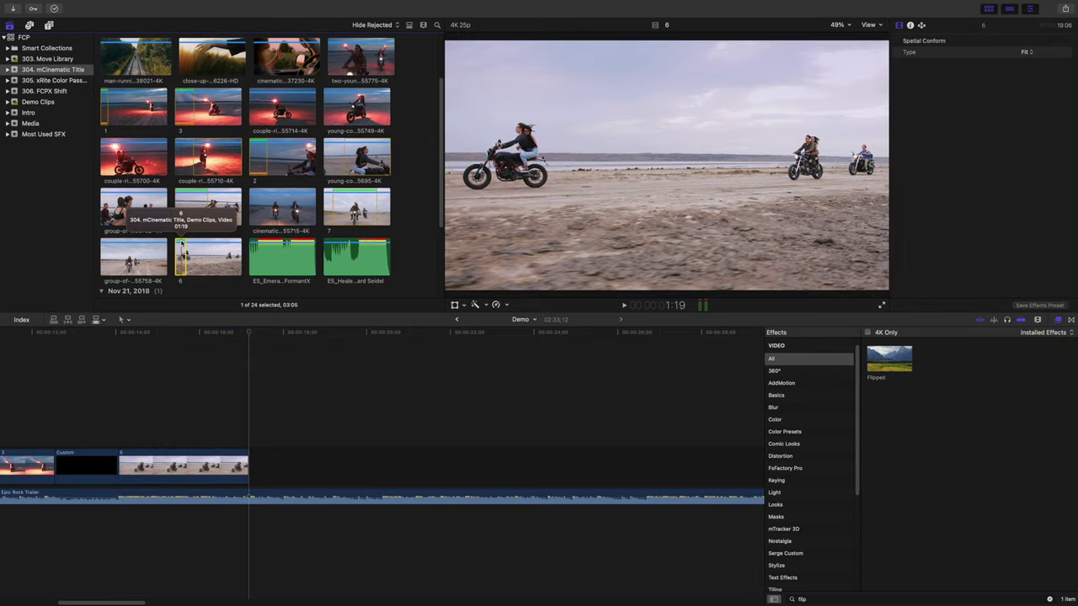
{"action": "key", "text": "e"}
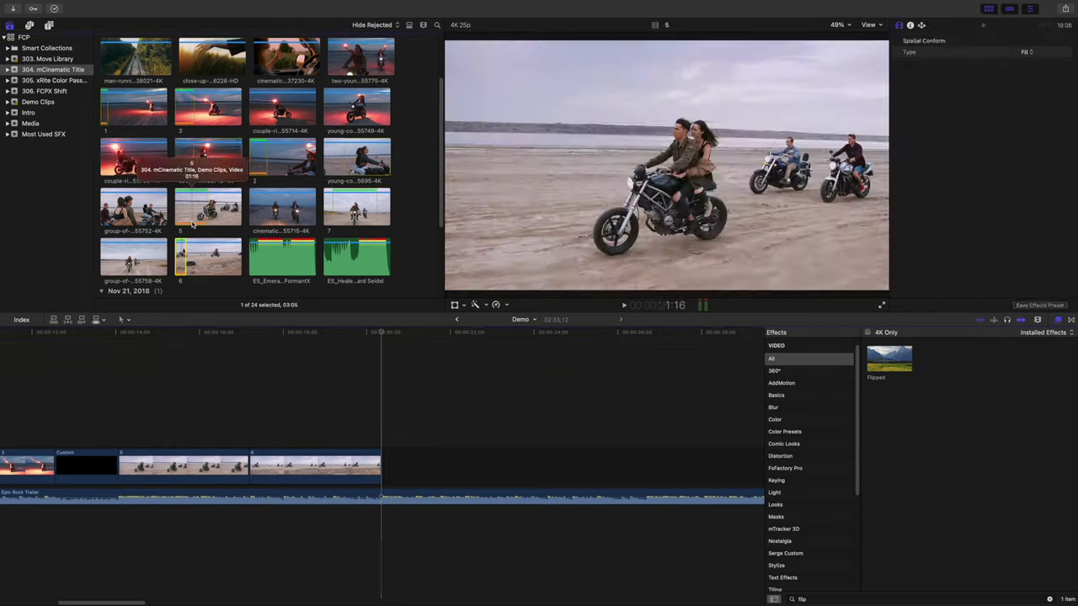
{"action": "left_click", "coordinate": [347, 193]}
{"action": "key", "text": "e"}
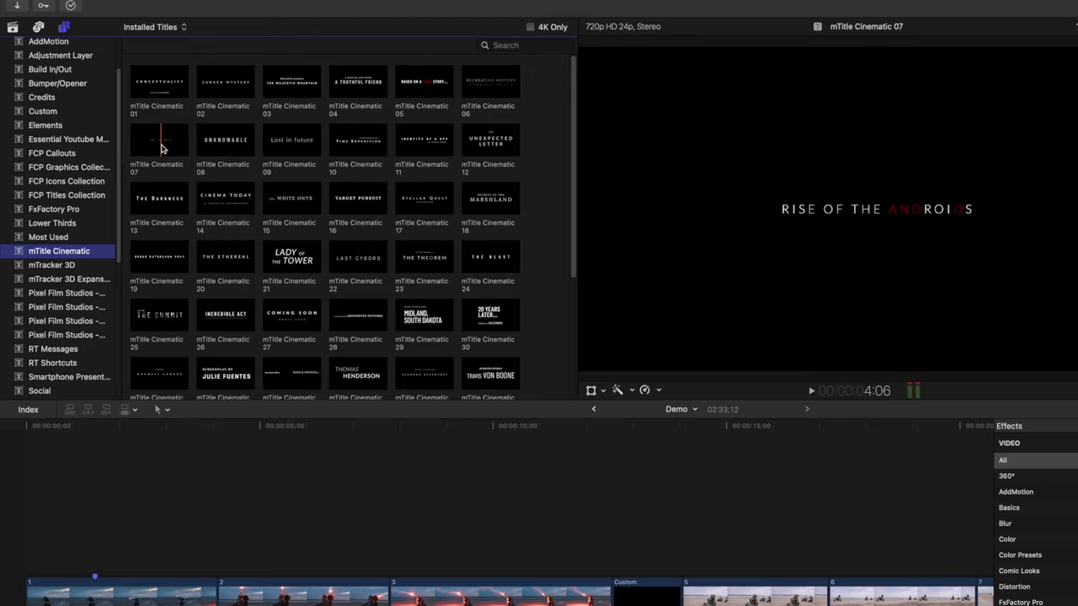
Step: Place mTitle Cinematic 07 at the start of the trailer, trimmed to end at the playhead
{"action": "left_click", "coordinate": [153, 148]}
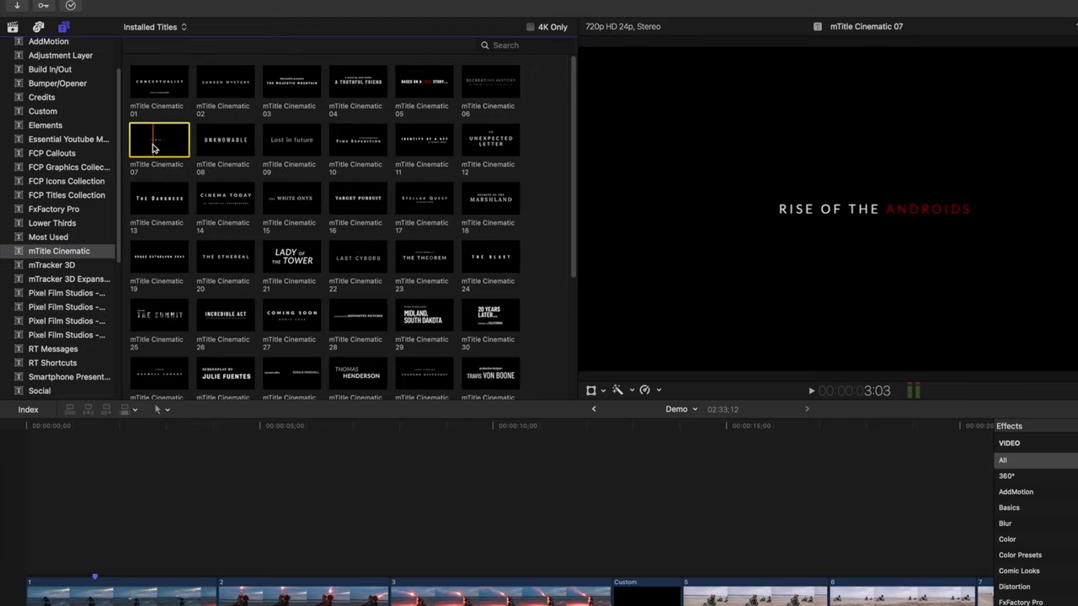
{"action": "left_click_drag", "start_coordinate": [152, 148], "coordinate": [9, 544]}
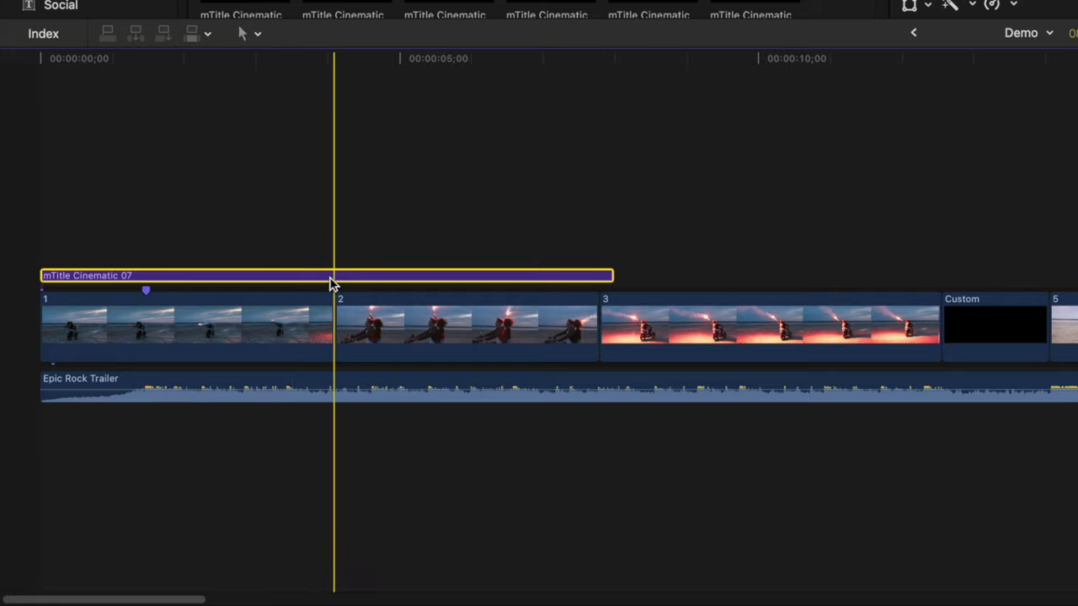
{"action": "key", "text": "alt+]"}
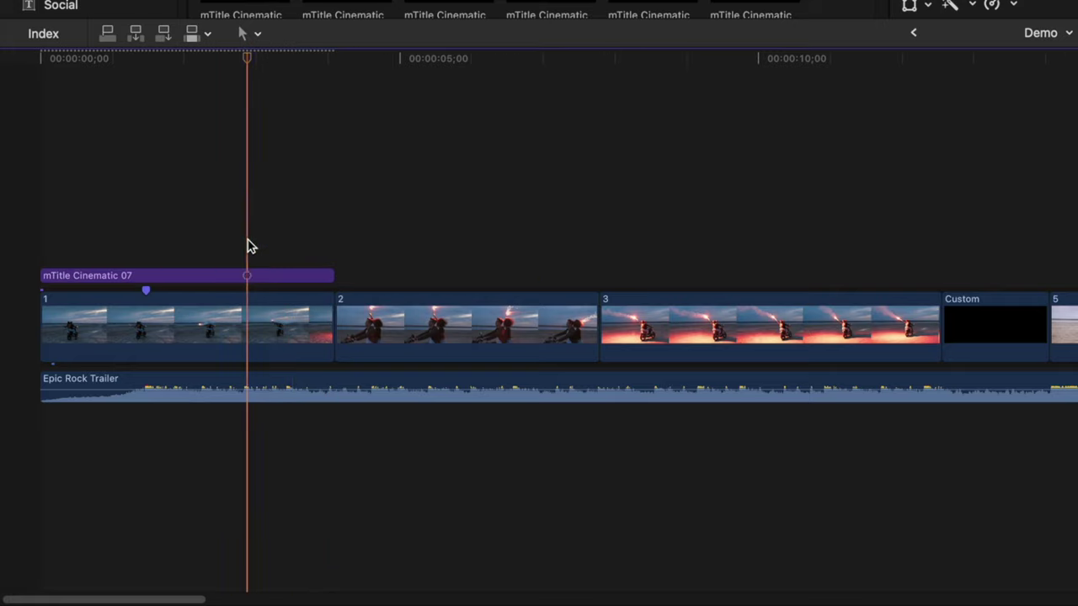
Step: Change the title text to '1913 MEDIA PRESENTS' and turn off the red word highlight
{"action": "left_click", "coordinate": [259, 282]}
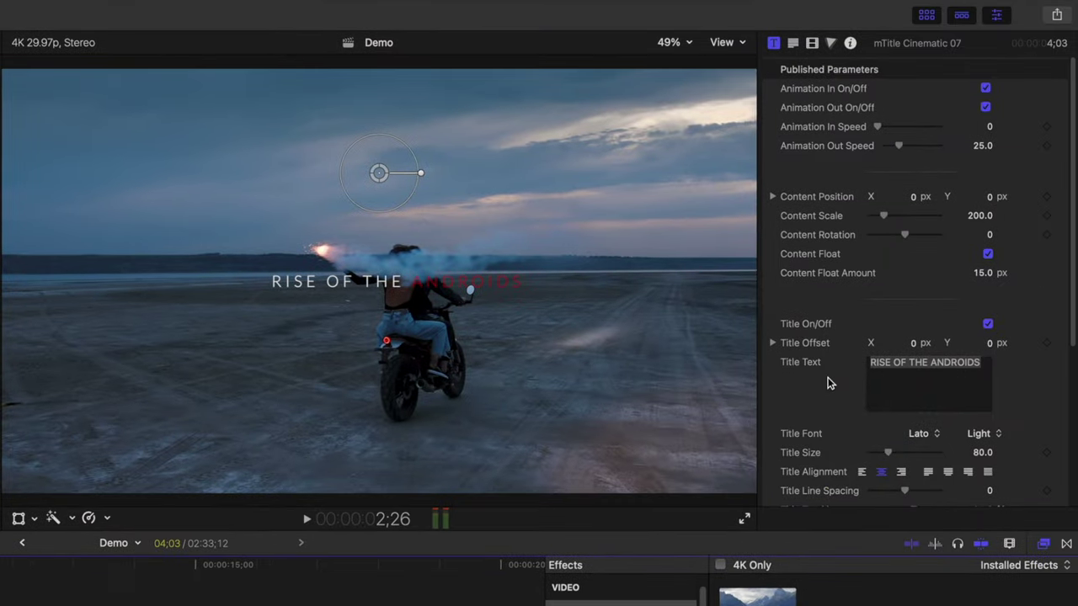
{"action": "type", "text": "1913"}
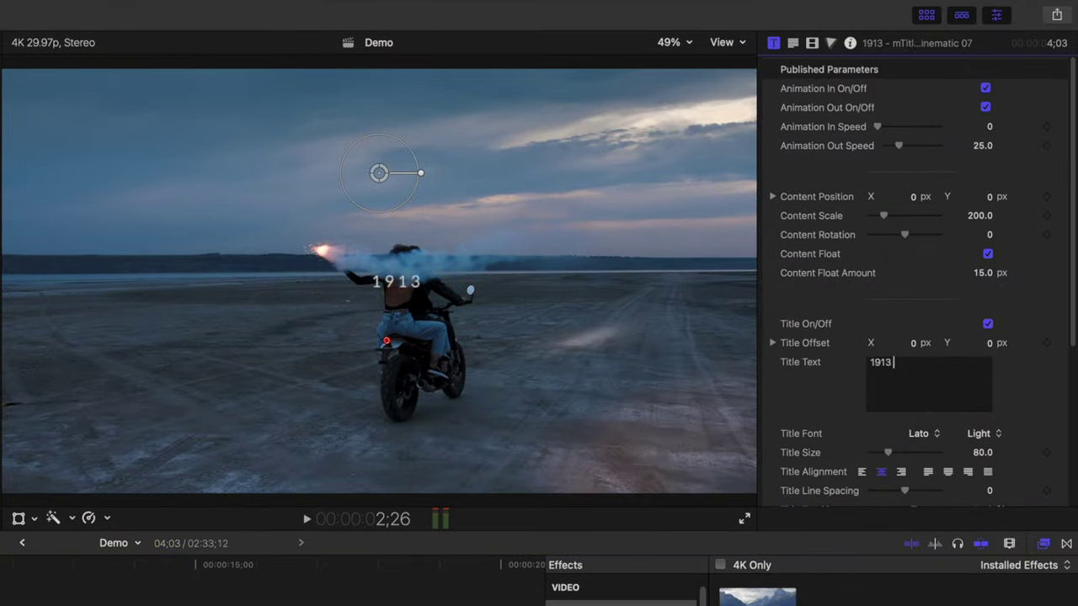
{"action": "type", "text": " MEDIA PRESENTS"}
{"action": "left_click_drag", "start_coordinate": [882, 221], "coordinate": [895, 219]}
{"action": "scroll", "coordinate": [895, 220], "scroll_direction": "down", "scroll_amount": 3}
{"action": "scroll", "coordinate": [895, 220], "scroll_direction": "down", "scroll_amount": 3}
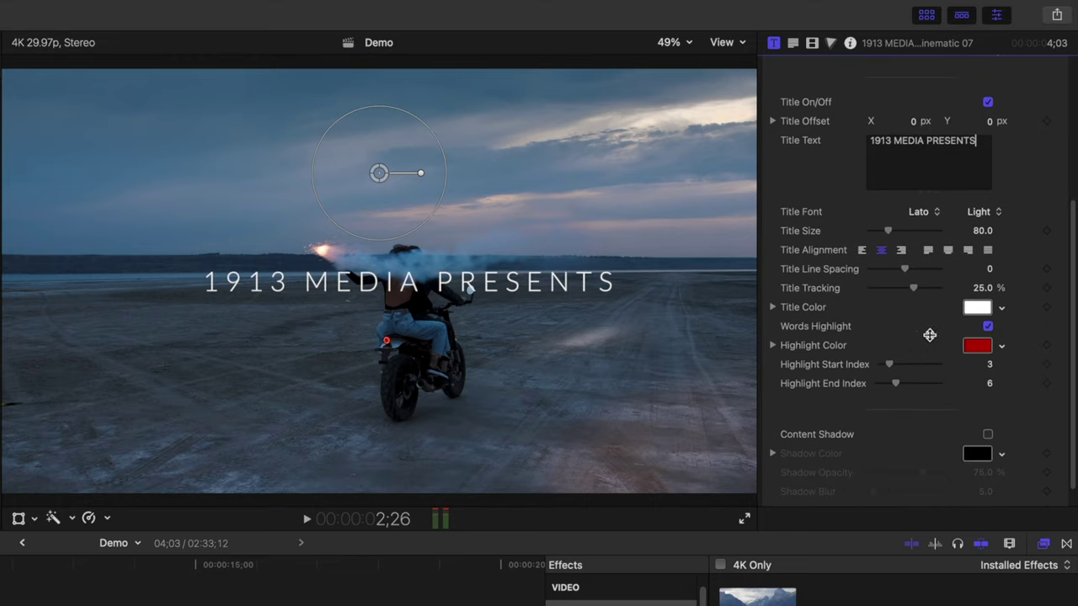
{"action": "left_click", "coordinate": [890, 365]}
{"action": "left_click_drag", "start_coordinate": [890, 367], "coordinate": [883, 369]}
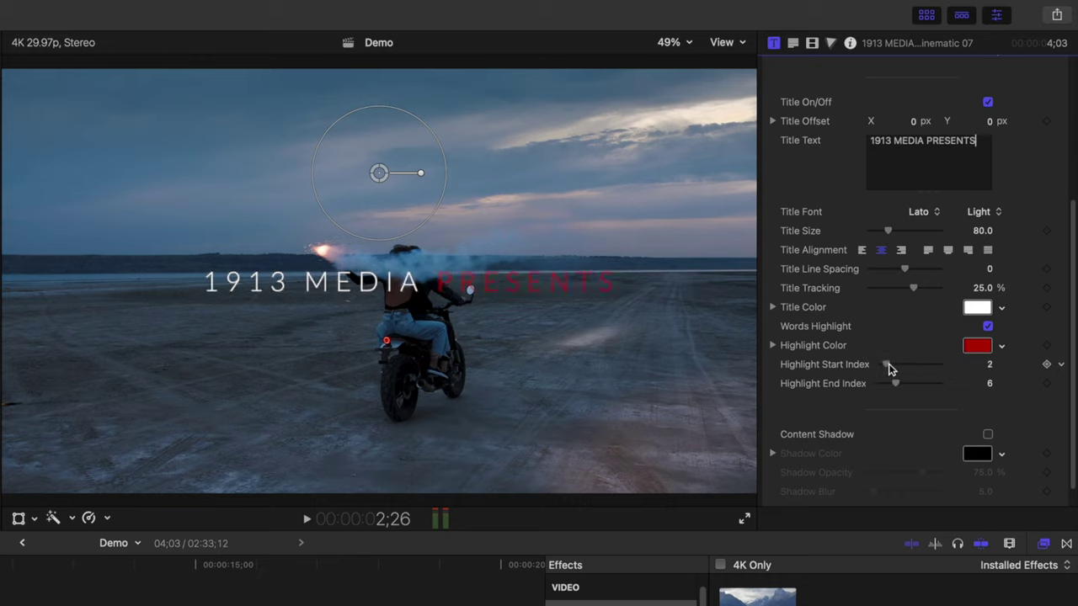
{"action": "left_click", "coordinate": [987, 328]}
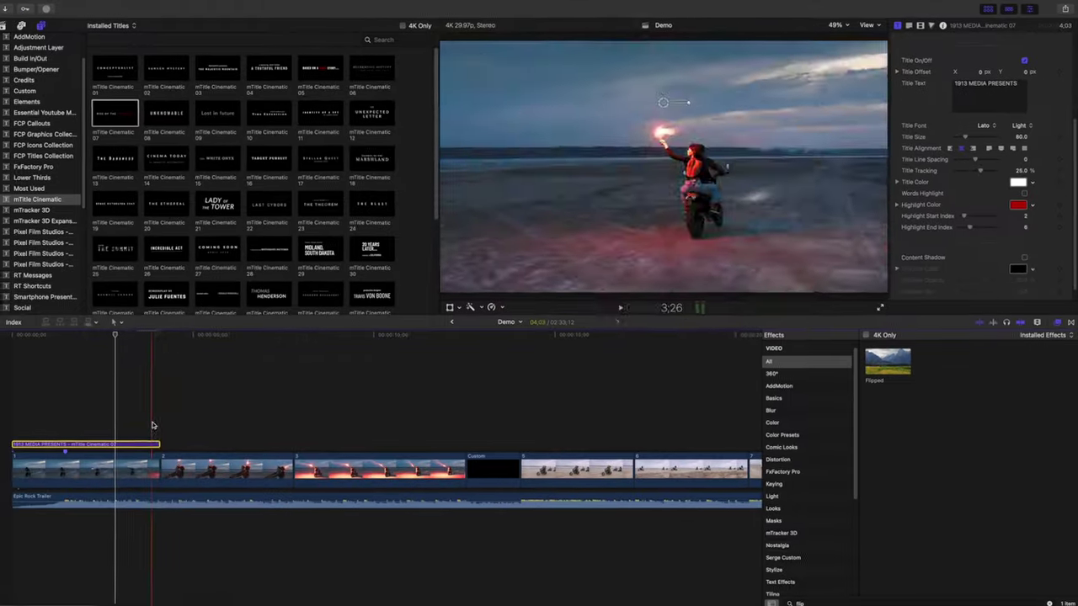
{"action": "left_click", "coordinate": [165, 415]}
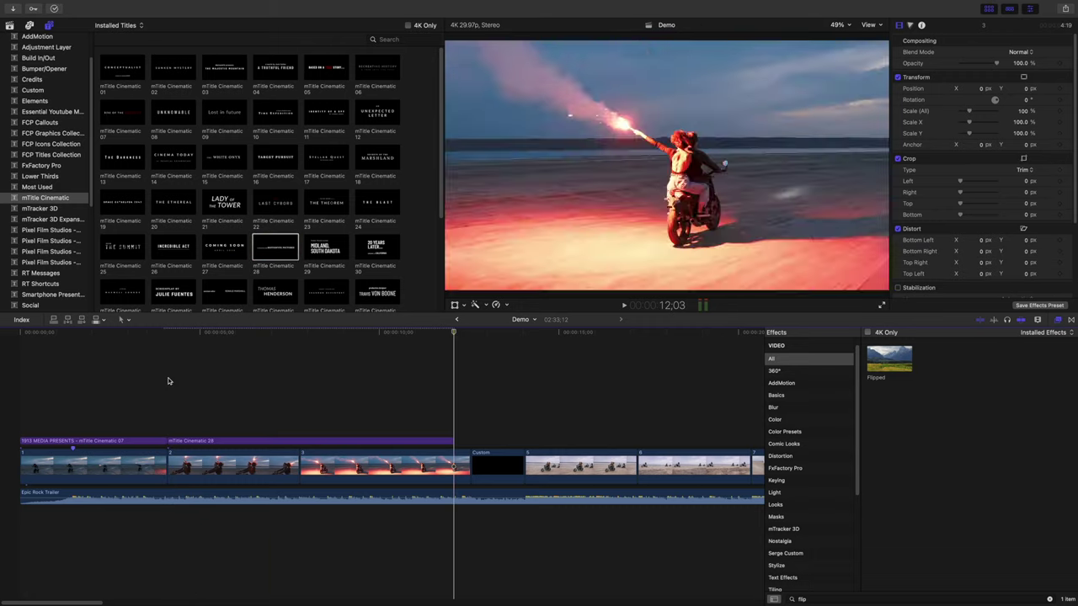
Step: Connect mTitle Cinematic 28 above the storyline and set its header font to Lato
{"action": "key", "text": "q"}
{"action": "left_click", "coordinate": [298, 441]}
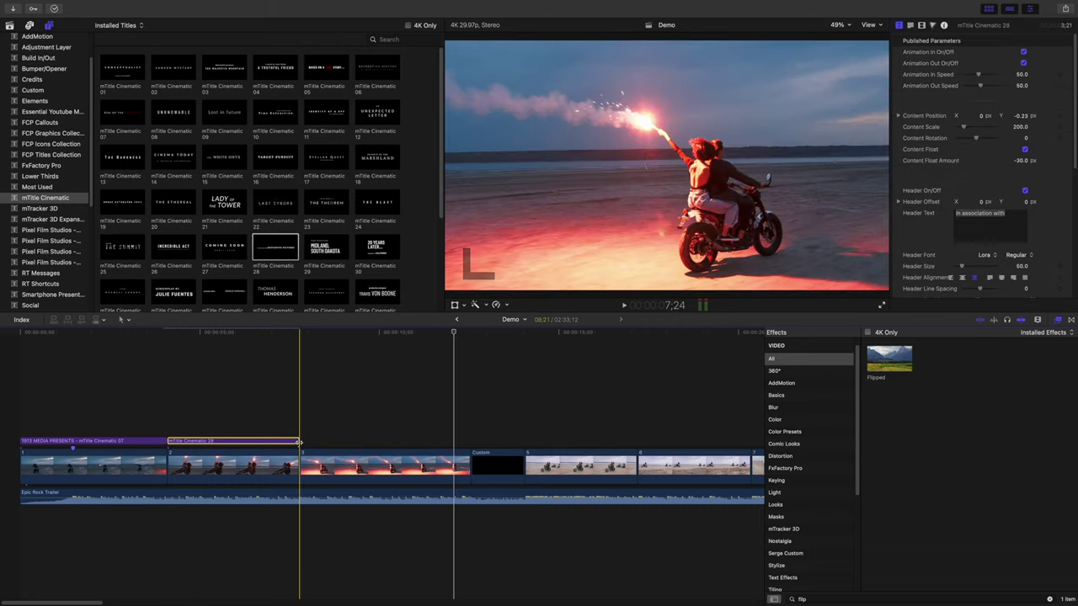
{"action": "left_click", "coordinate": [250, 423]}
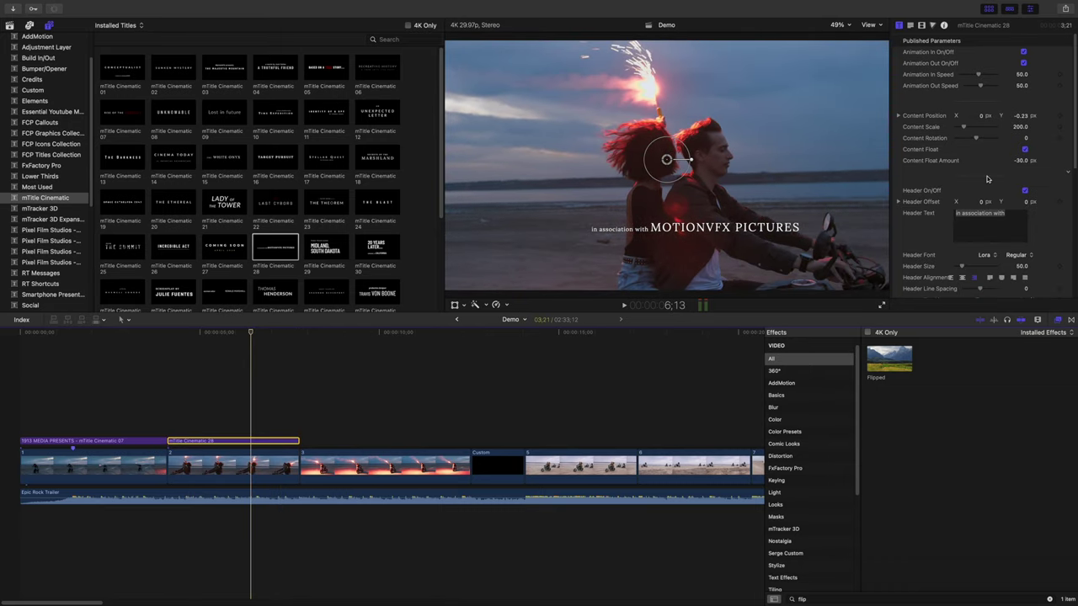
{"action": "left_click", "coordinate": [995, 257]}
{"action": "left_click", "coordinate": [992, 210]}
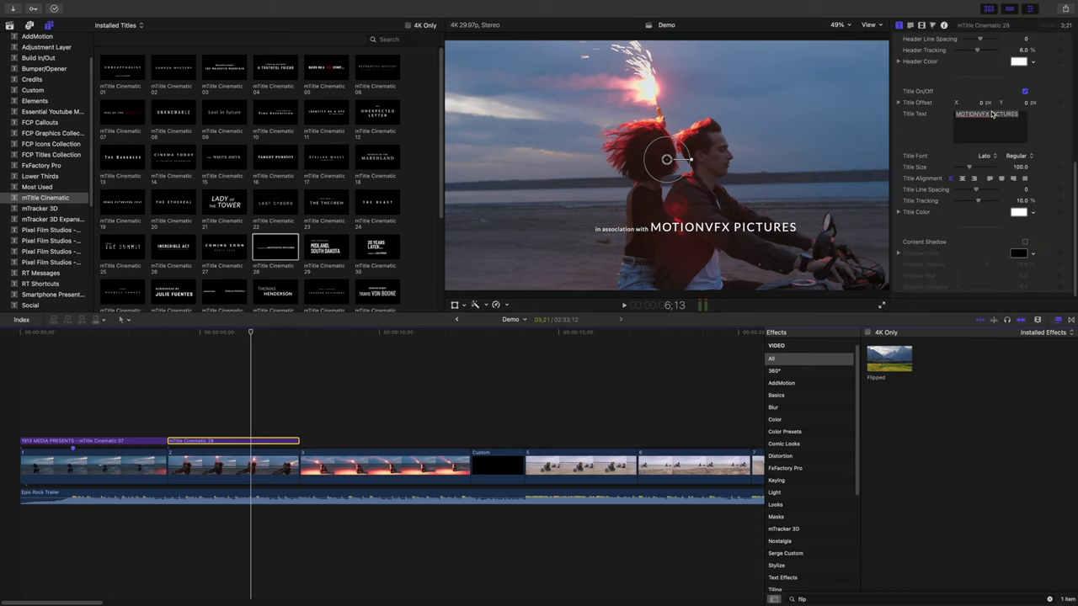
{"action": "left_click", "coordinate": [299, 370]}
Step: Add mTitle Cinematic 31 over clip 3, replace its name text, and keep Lato as title font
{"action": "scroll", "coordinate": [252, 210], "scroll_direction": "down", "scroll_amount": 1}
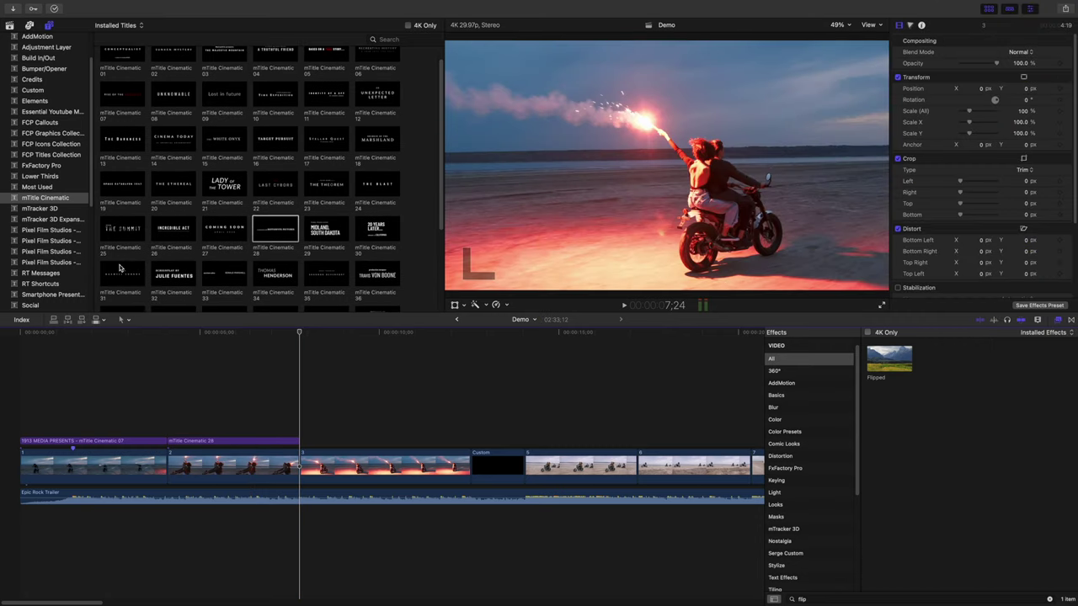
{"action": "left_click_drag", "start_coordinate": [122, 273], "coordinate": [329, 438]}
{"action": "left_click", "coordinate": [392, 441]}
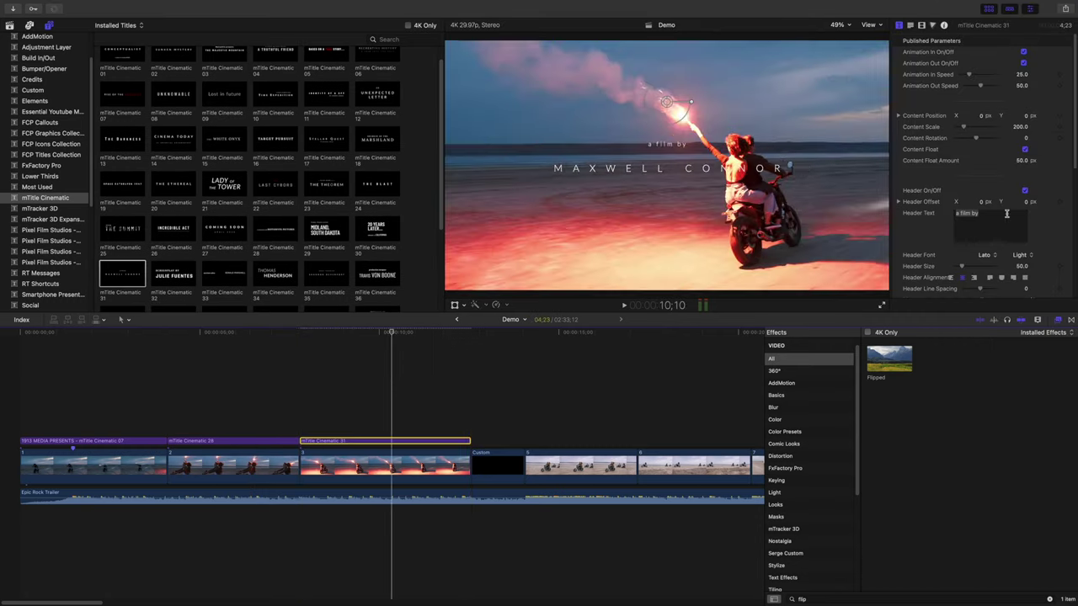
{"action": "left_click_drag", "start_coordinate": [1010, 114], "coordinate": [915, 120]}
{"action": "left_click", "coordinate": [998, 157]}
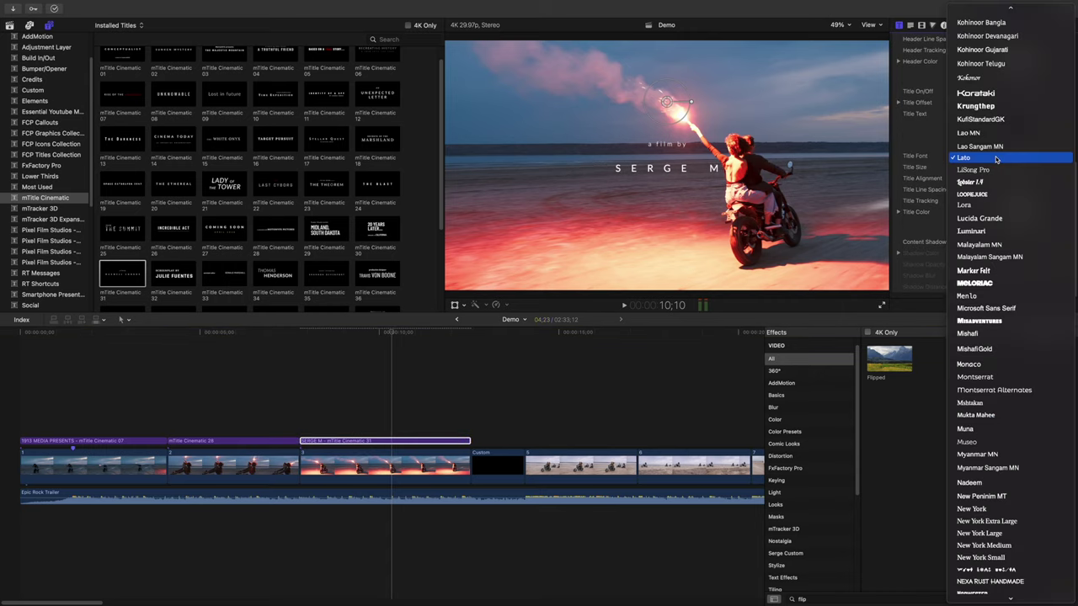
{"action": "left_click", "coordinate": [996, 160]}
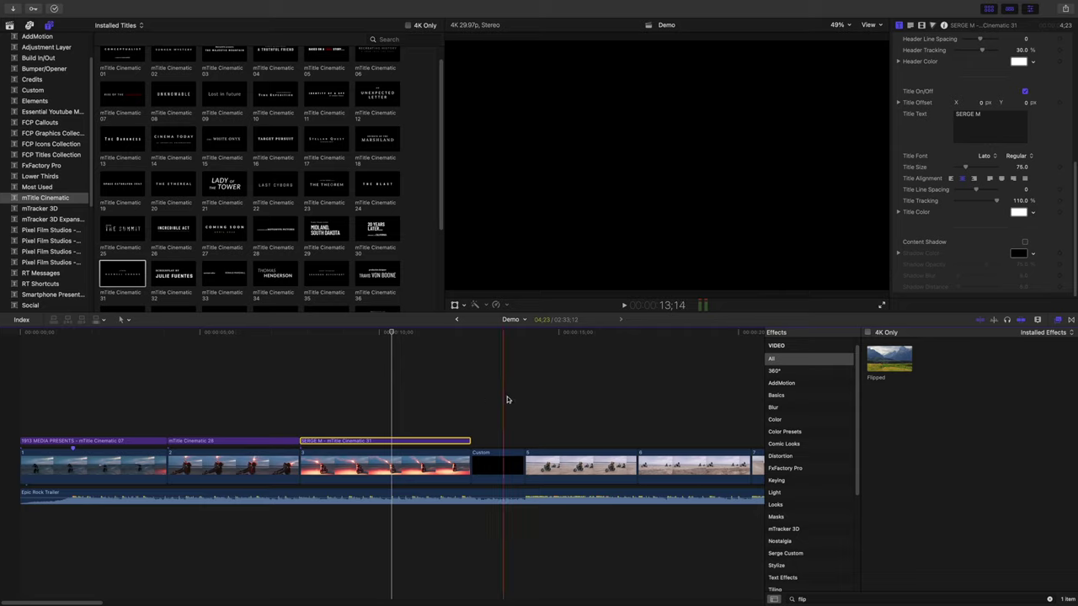
{"action": "left_click", "coordinate": [474, 401]}
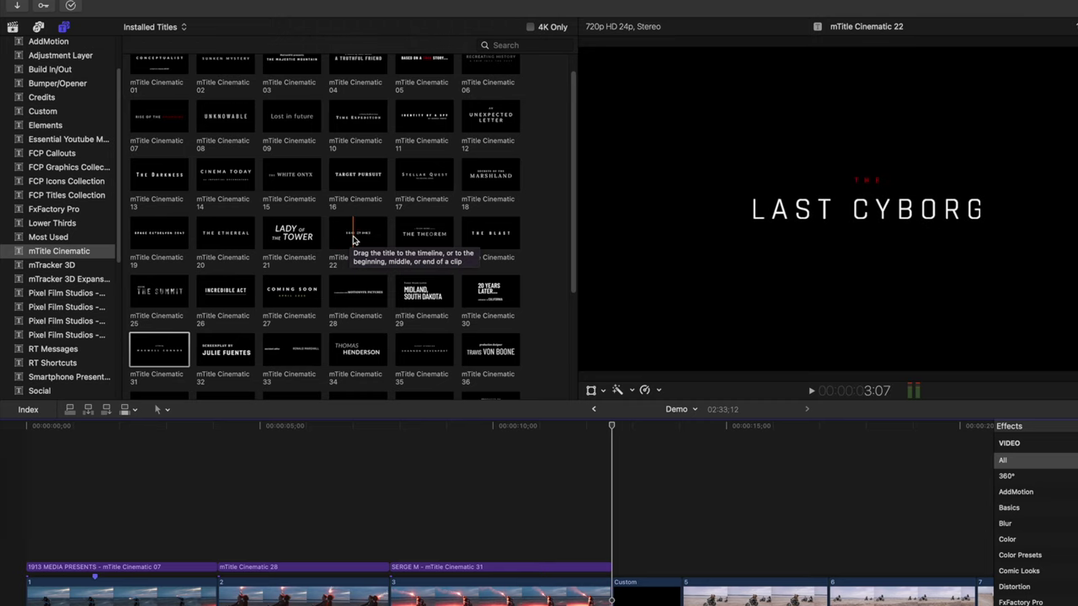
Step: Put an mTitle Cinematic 22 title over the black card, trim it to 1;15, and preview it
{"action": "left_click_drag", "start_coordinate": [352, 240], "coordinate": [617, 523]}
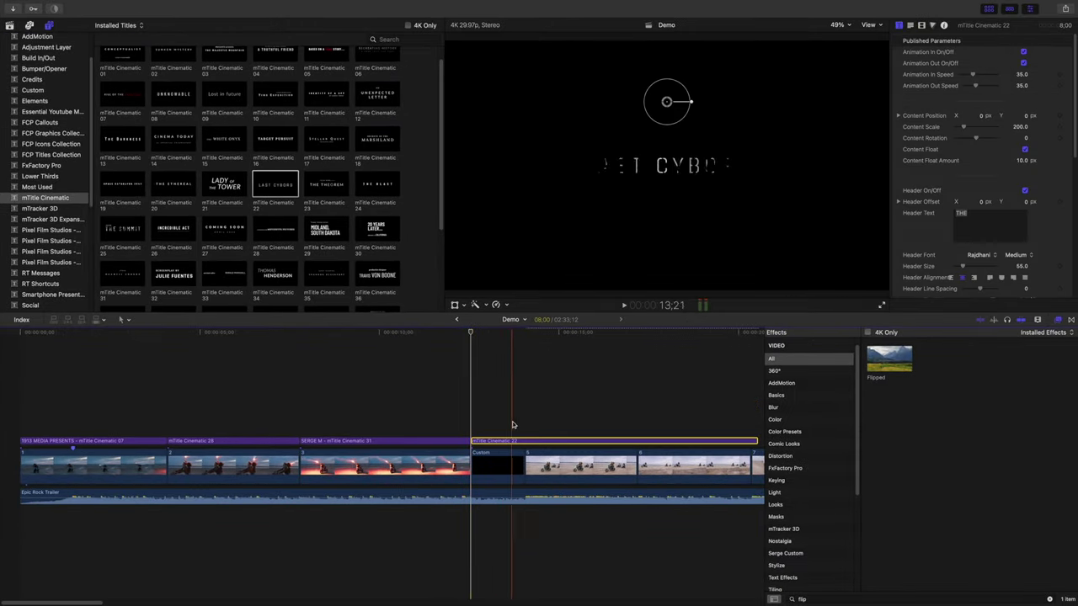
{"action": "left_click_drag", "start_coordinate": [757, 441], "coordinate": [524, 441]}
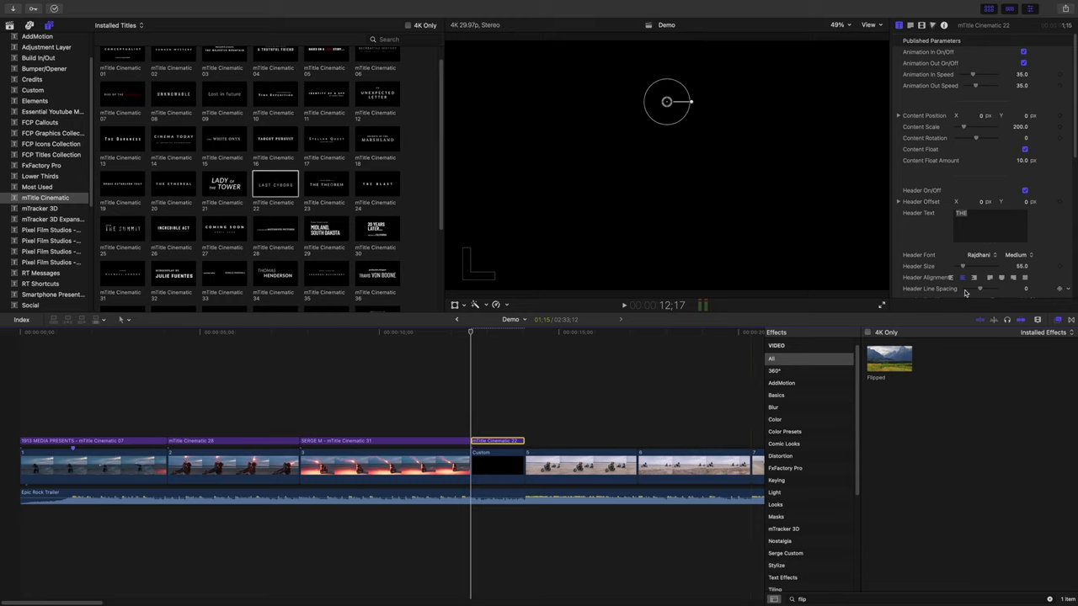
{"action": "scroll", "coordinate": [971, 169], "scroll_direction": "down", "scroll_amount": 5}
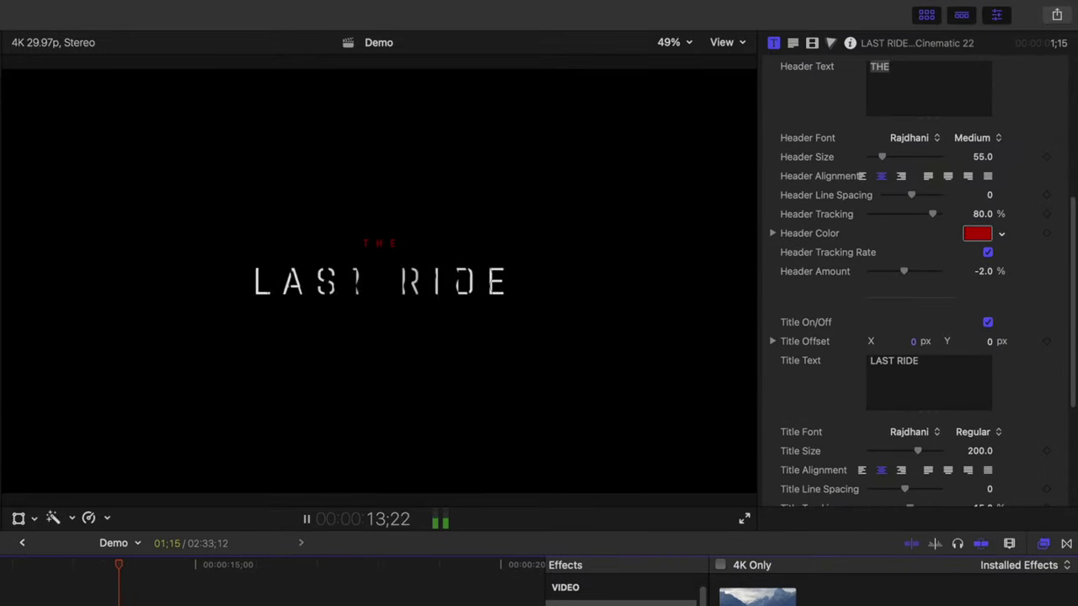
{"action": "key", "text": "space"}
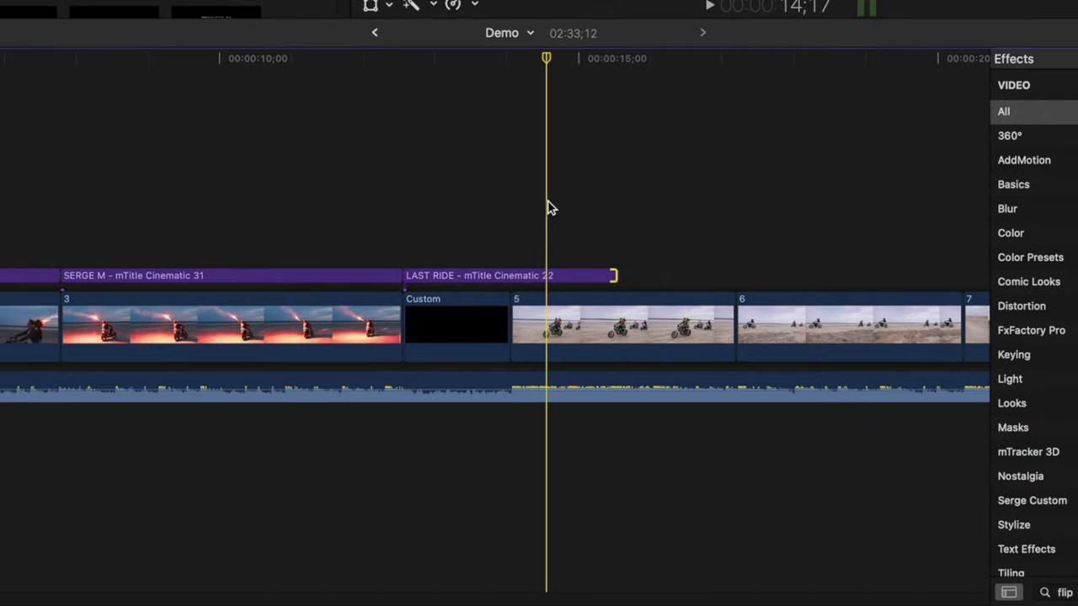
Step: Connect the black solid over clip 5's start and keyframe its opacity down from 100%
{"action": "left_click", "coordinate": [454, 312]}
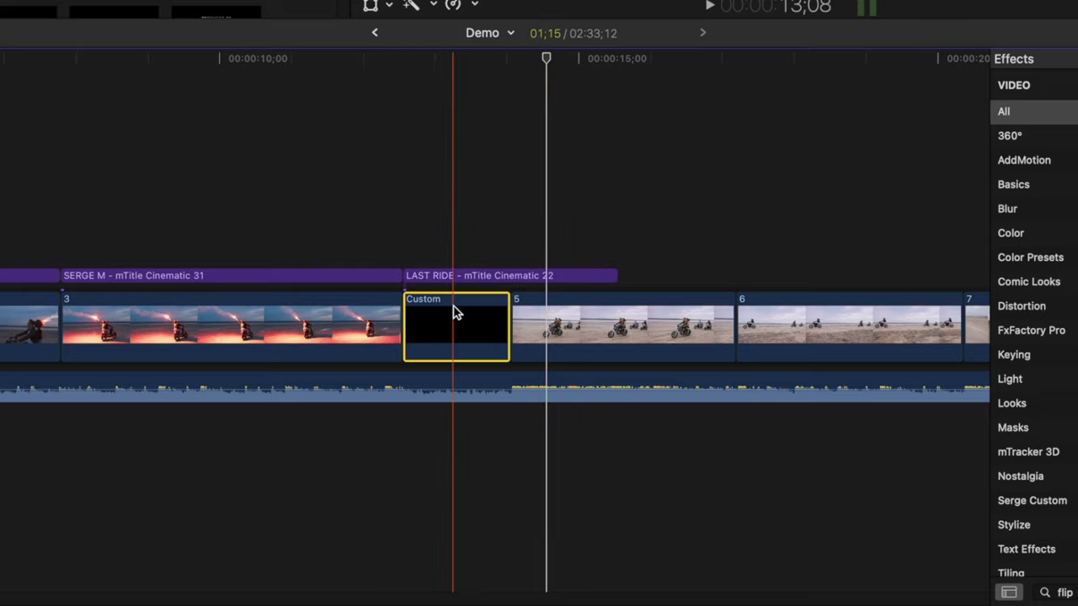
{"action": "left_click_drag", "start_coordinate": [453, 313], "coordinate": [562, 221]}
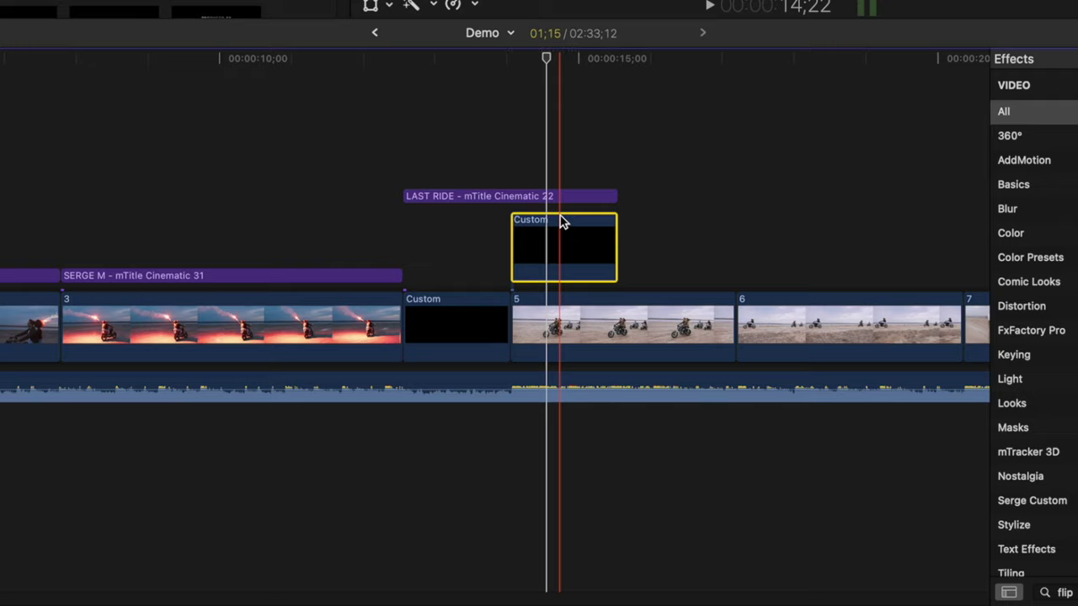
{"action": "left_click_drag", "start_coordinate": [548, 68], "coordinate": [511, 55]}
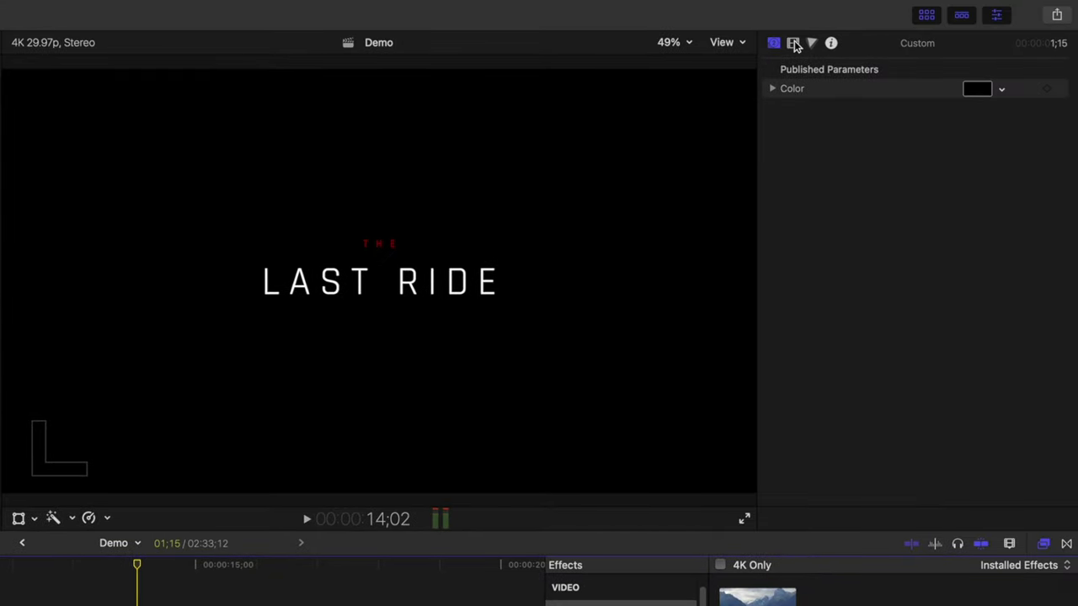
{"action": "left_click", "coordinate": [794, 42]}
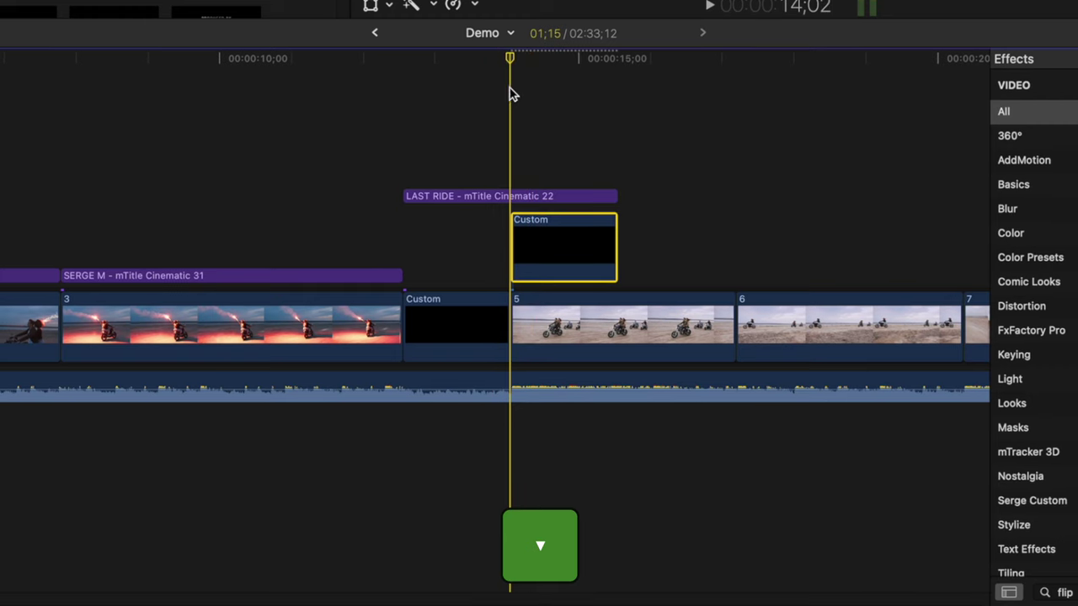
{"action": "key", "text": "Down"}
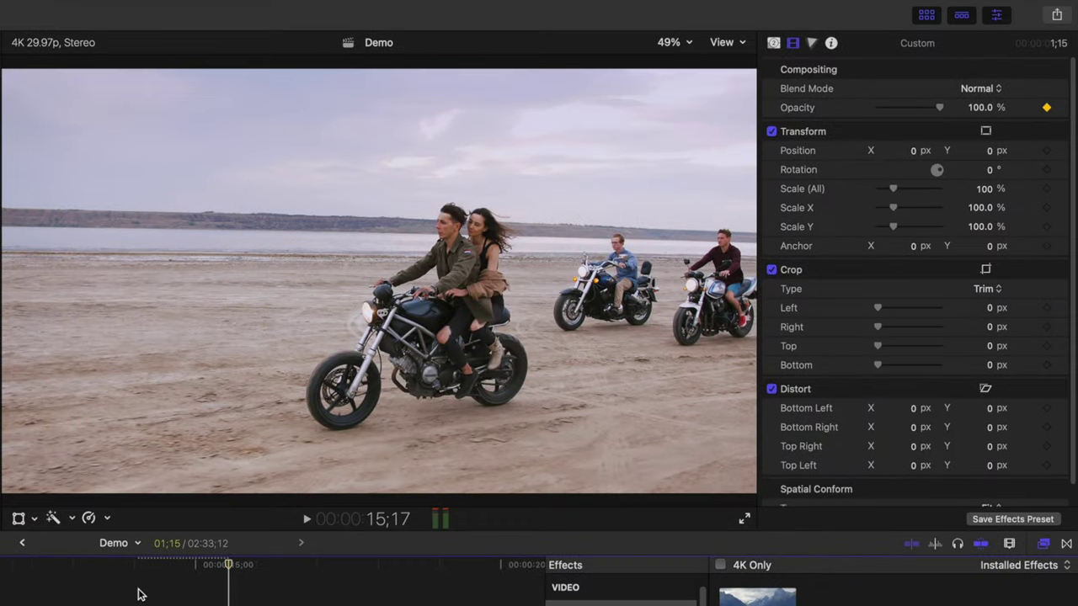
{"action": "left_click", "coordinate": [941, 109]}
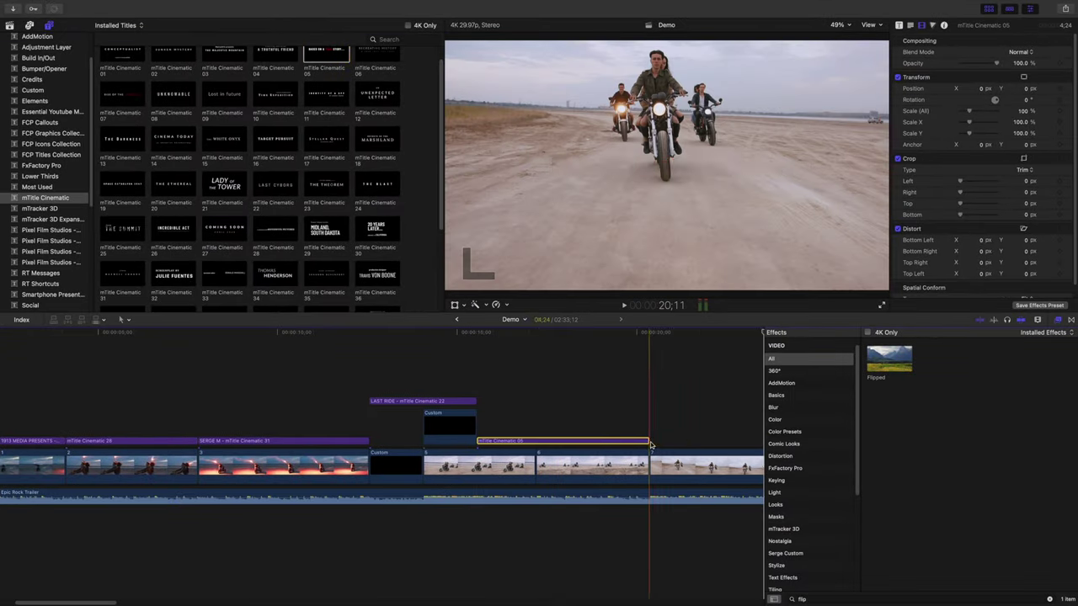
Step: Select the mTitle Cinematic 05 title over clip 7 for text editing
{"action": "scroll", "coordinate": [632, 411], "scroll_direction": "right", "scroll_amount": 5}
{"action": "left_click", "coordinate": [567, 444]}
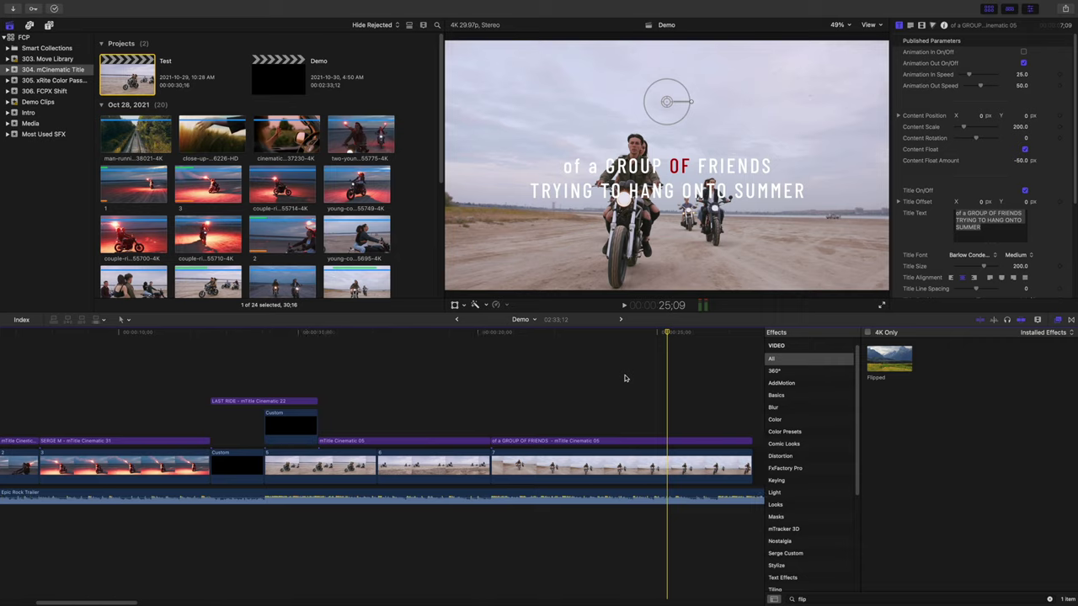
{"action": "scroll", "coordinate": [508, 405], "scroll_direction": "right", "scroll_amount": 5}
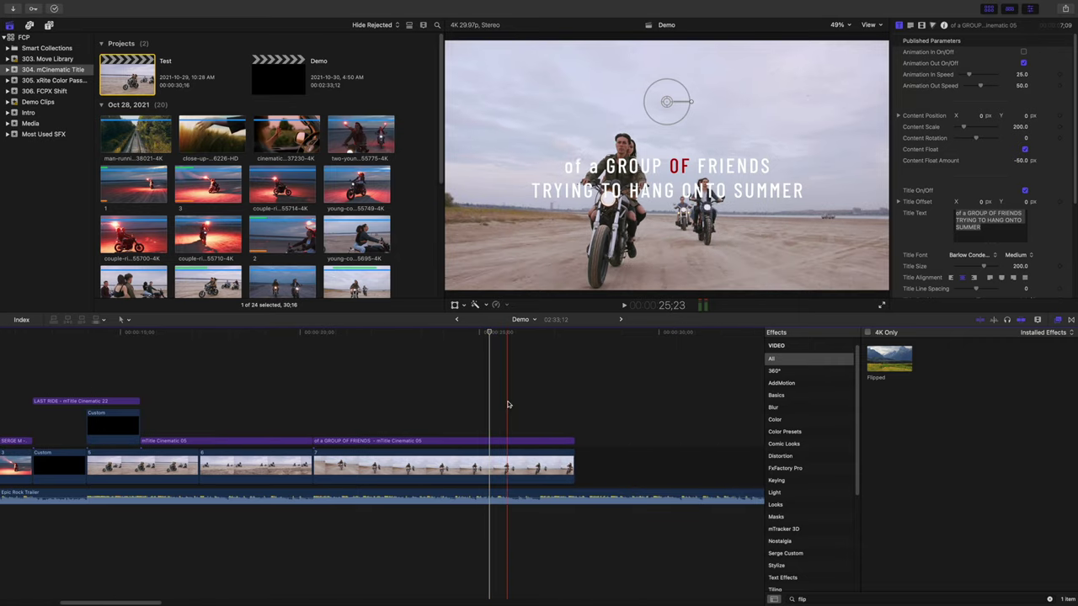
{"action": "key", "text": "super+equal"}
{"action": "key", "text": "super+equal"}
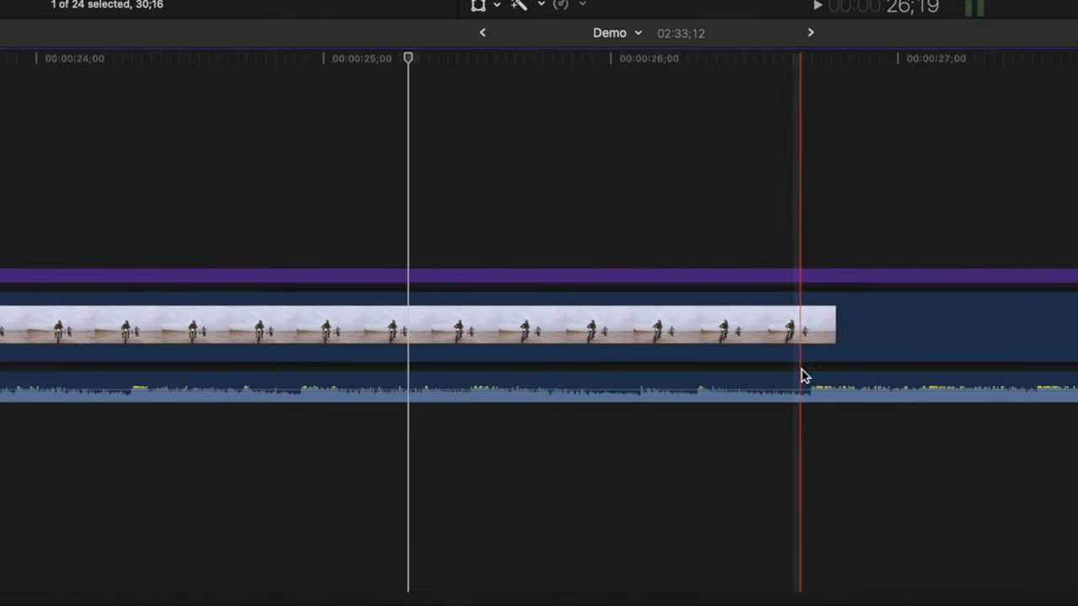
Step: Trim the Epic Rock Trailer music to end around 00:00:26;19, just before clip 7 ends
{"action": "left_click", "coordinate": [615, 492]}
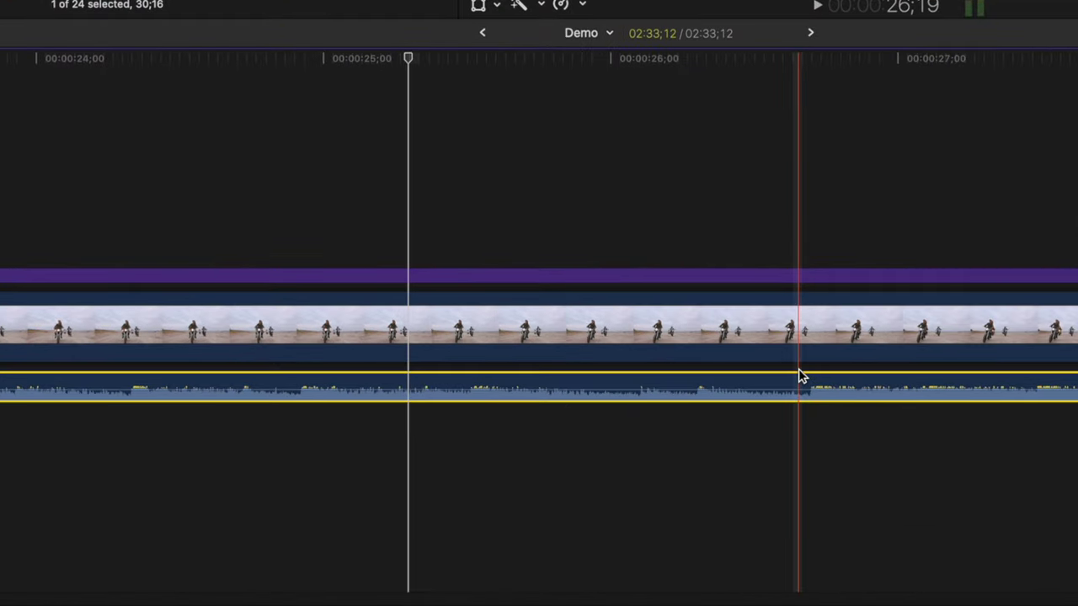
{"action": "key", "text": "alt+bracketright"}
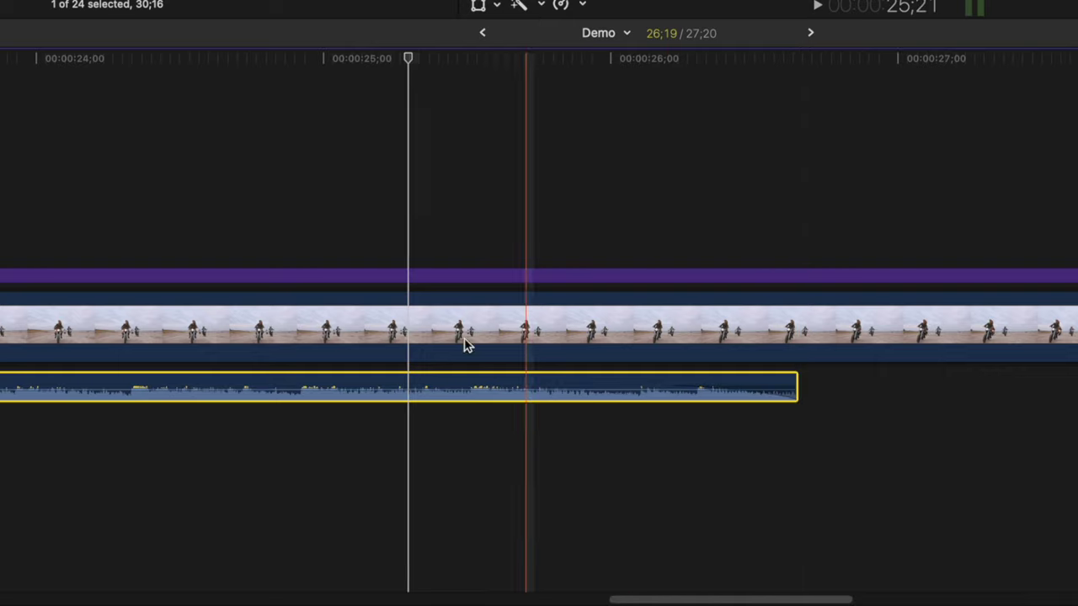
{"action": "key", "text": "super+minus"}
{"action": "key", "text": "super+minus"}
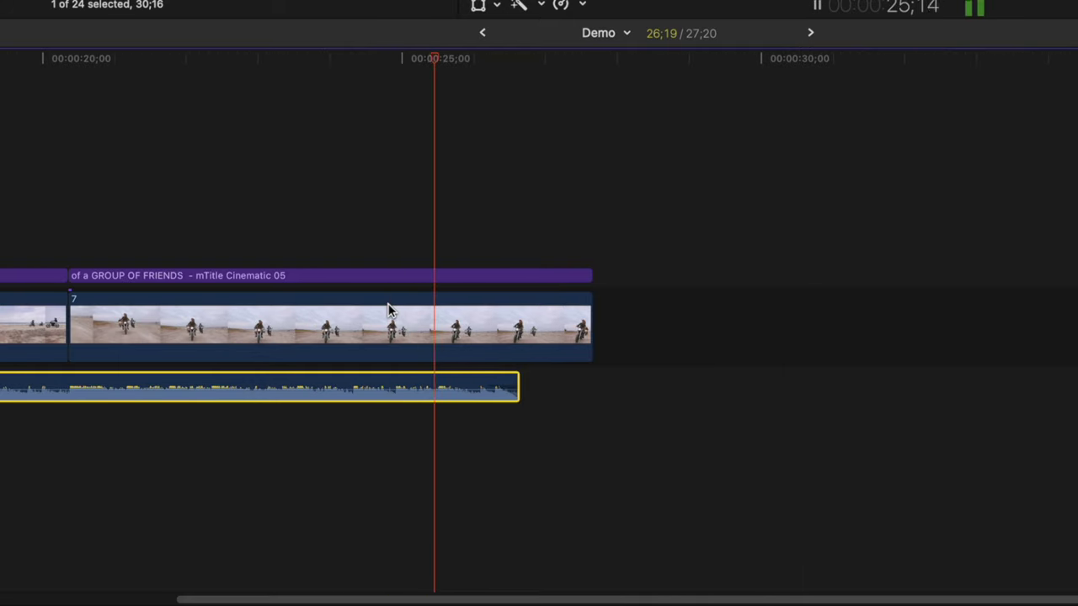
Step: Stop playback and start the audio fade effect tutorial from the channel's video list
{"action": "key", "text": "space"}
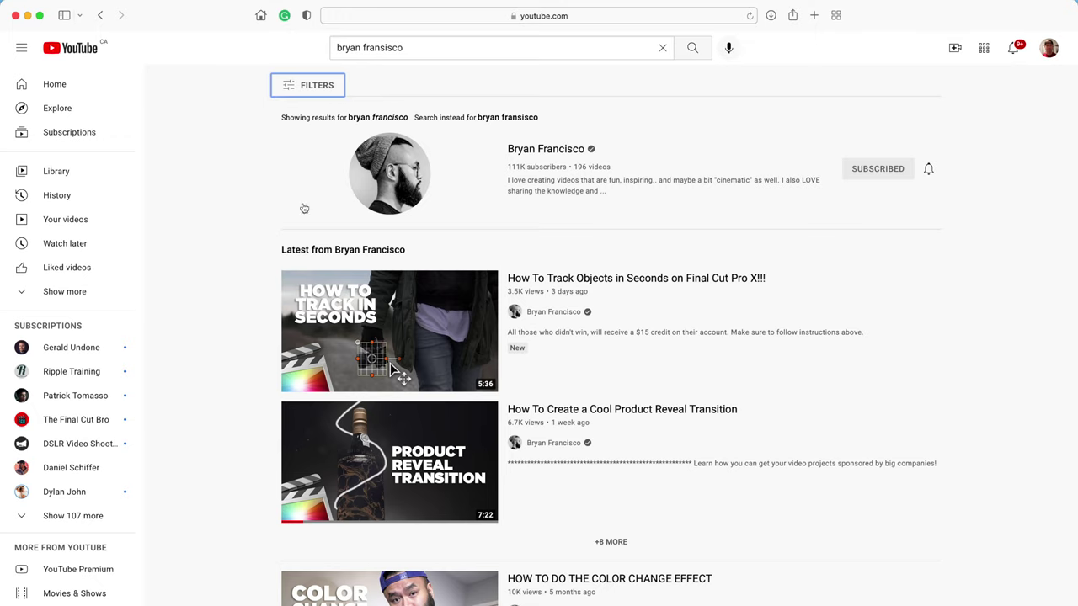
{"action": "left_click", "coordinate": [527, 151]}
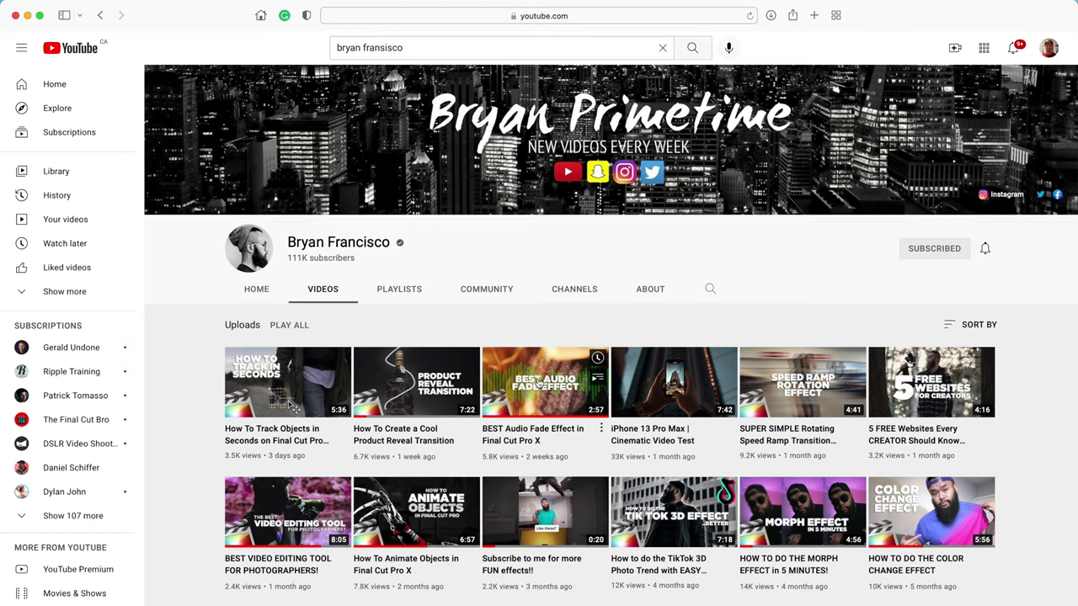
{"action": "left_click", "coordinate": [539, 382]}
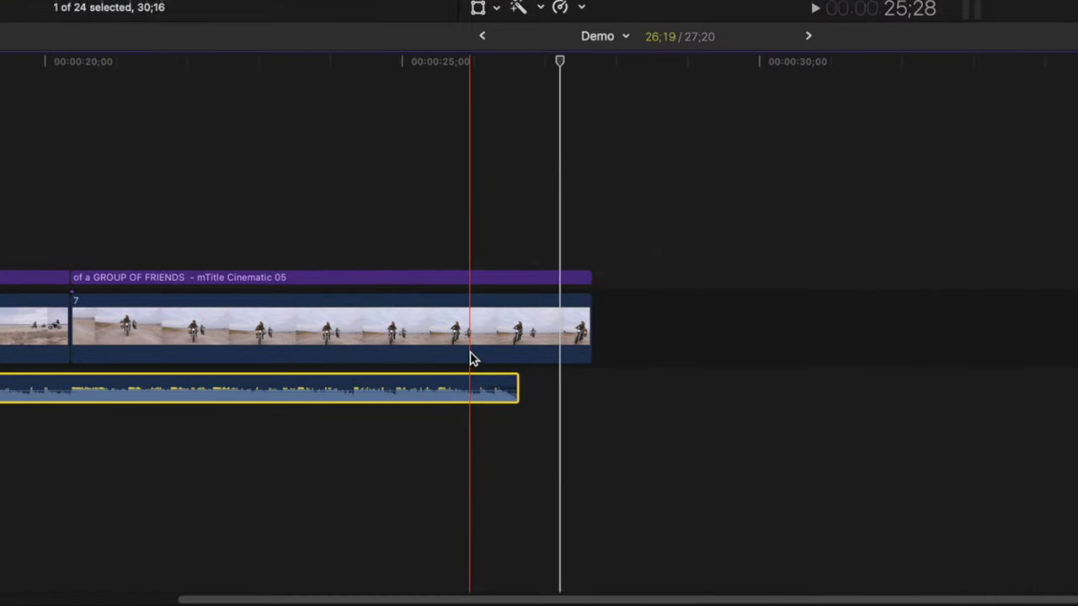
Step: Add a Hold (0%) to the music at 00:00:25;23 and open the Effects browser search
{"action": "key", "text": "super+equal"}
{"action": "key", "text": "super+equal"}
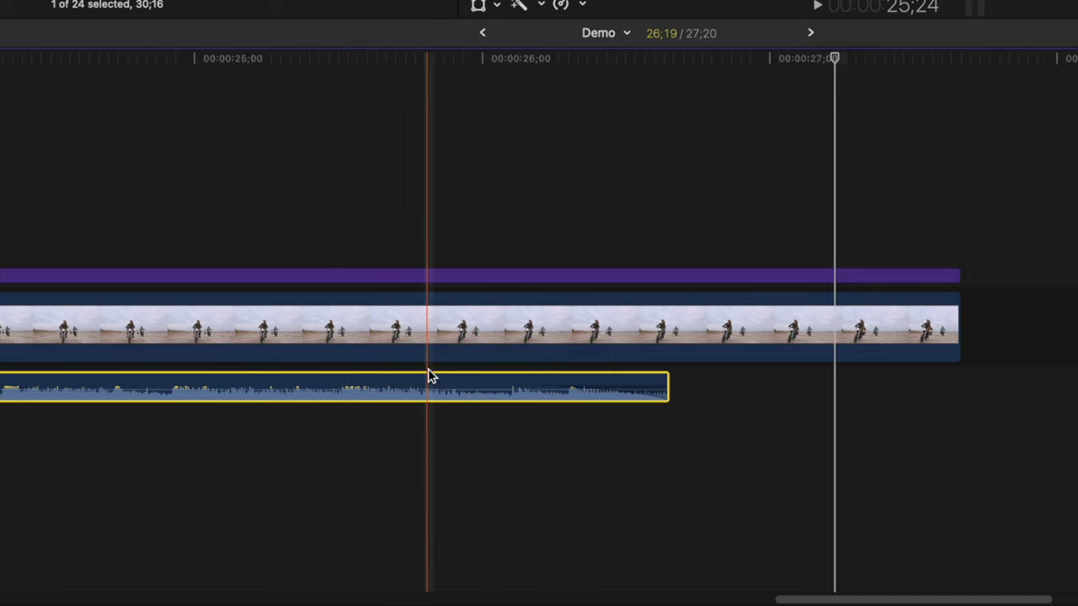
{"action": "key", "text": "shift+h"}
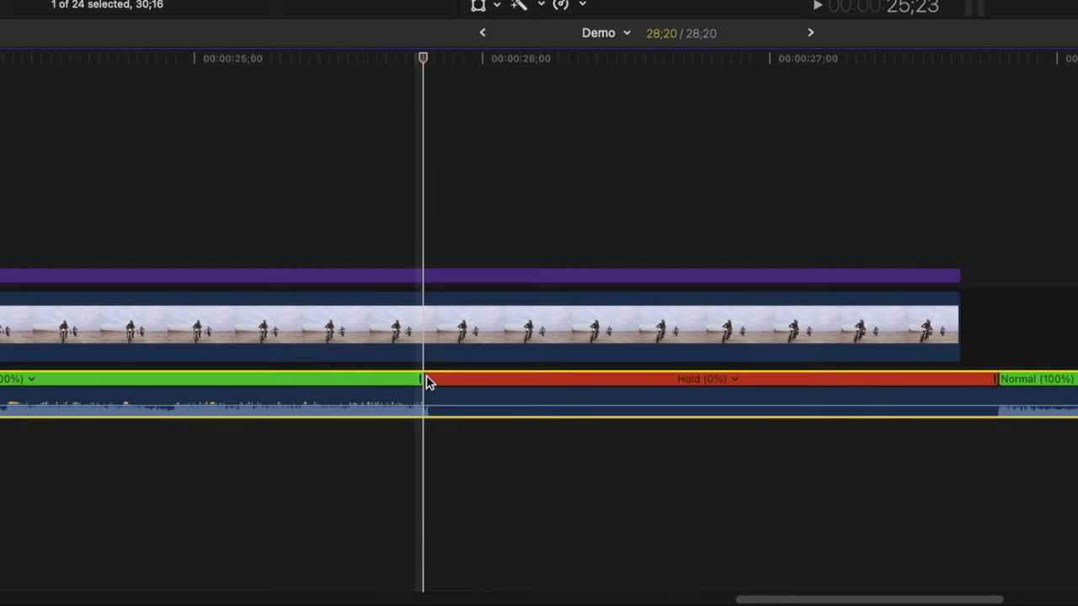
{"action": "key", "text": "super+5"}
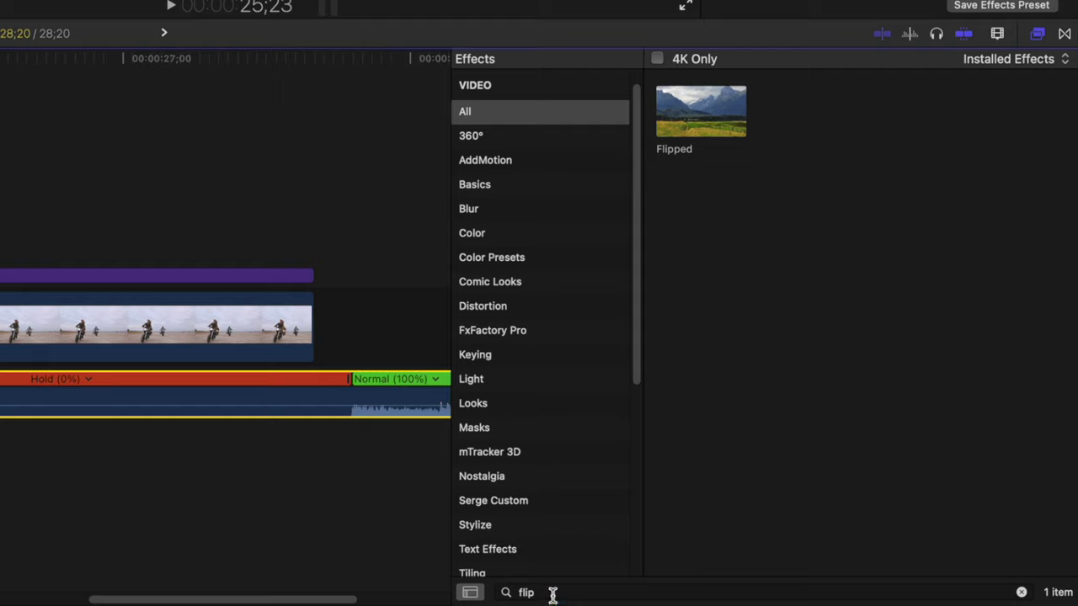
{"action": "left_click", "coordinate": [534, 592]}
Step: Find Cathedral by searching 'cath' and apply it to the Epic Rock Trailer music
{"action": "type", "text": "cathe"}
{"action": "key", "text": "BackSpace"}
{"action": "scroll", "coordinate": [531, 113], "scroll_direction": "up", "scroll_amount": 1}
{"action": "left_click", "coordinate": [520, 84]}
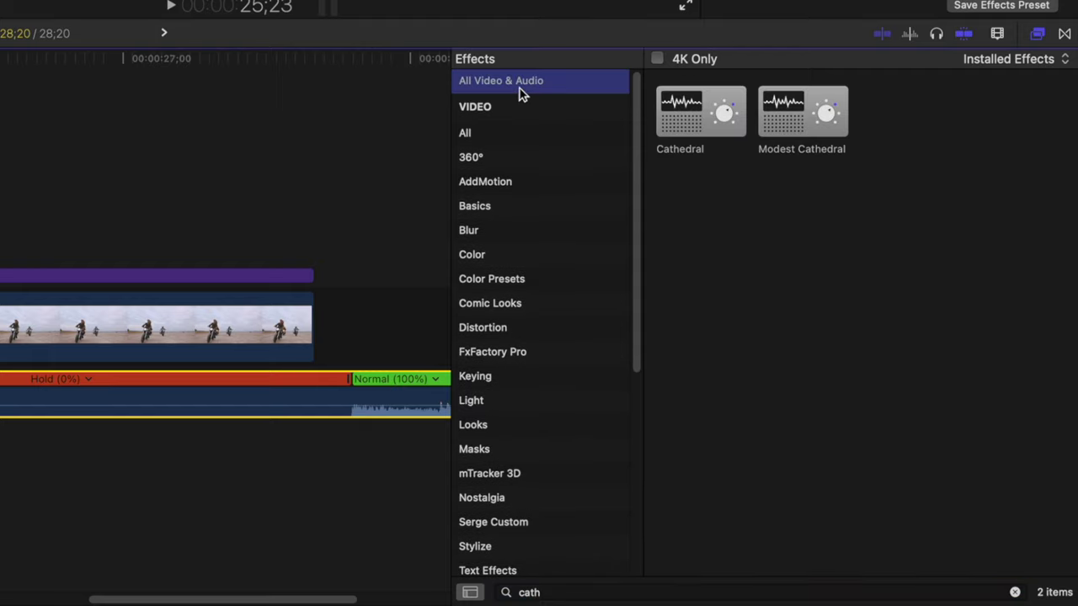
{"action": "left_click_drag", "start_coordinate": [688, 122], "coordinate": [451, 397]}
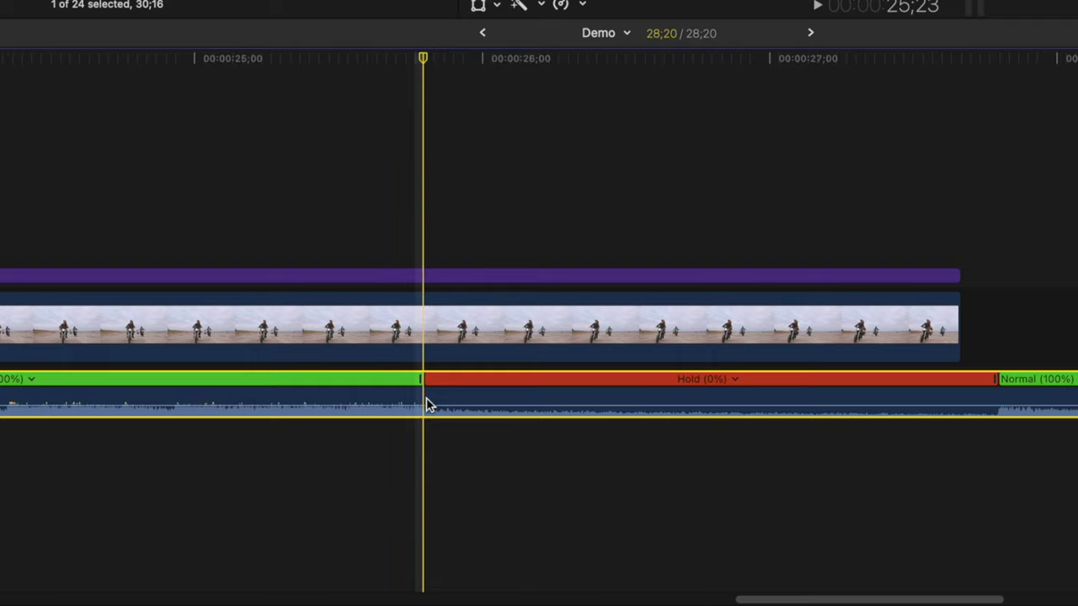
{"action": "key", "text": "Left"}
{"action": "key", "text": "Left"}
{"action": "key", "text": "Left"}
{"action": "key", "text": "Left"}
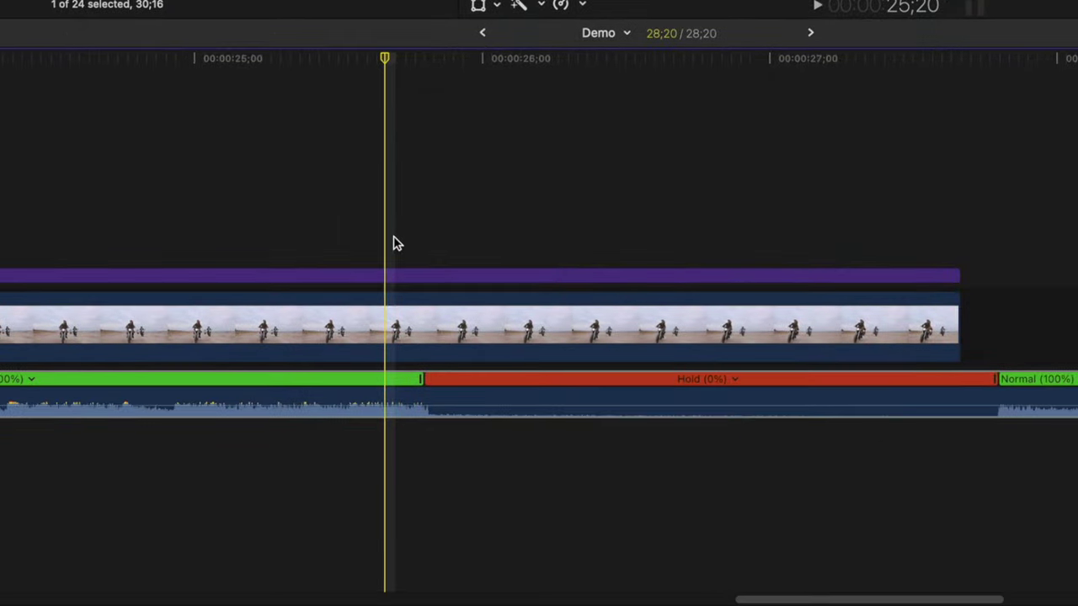
{"action": "key", "text": "Right"}
{"action": "key", "text": "Right"}
{"action": "key", "text": "Right"}
{"action": "key", "text": "Right"}
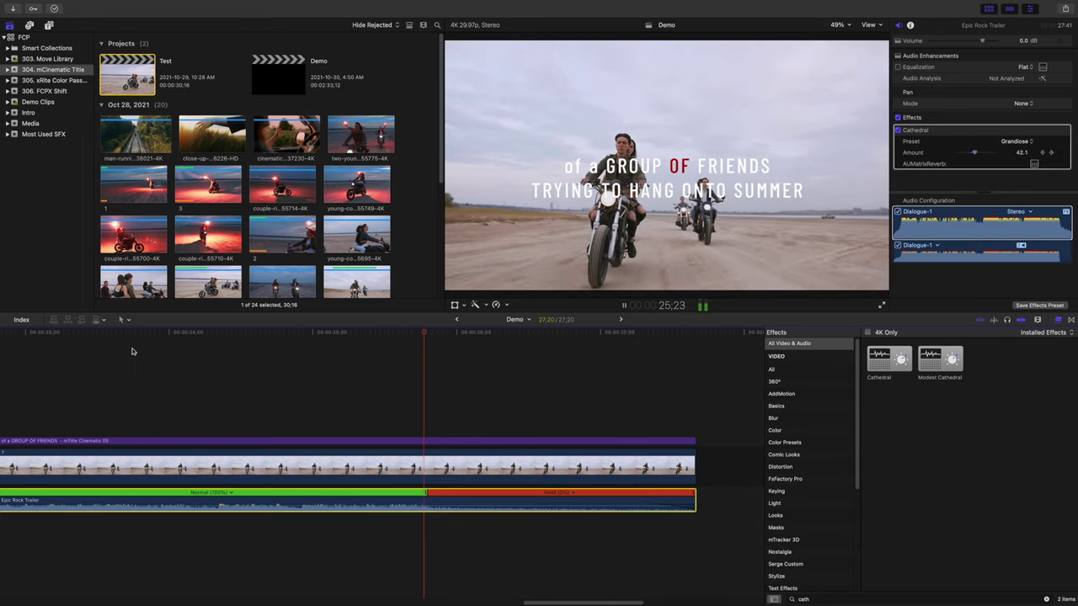
Step: Place a black solid after the last clip and bring up the mTitle Cinematic titles
{"action": "key", "text": "alt+super+1"}
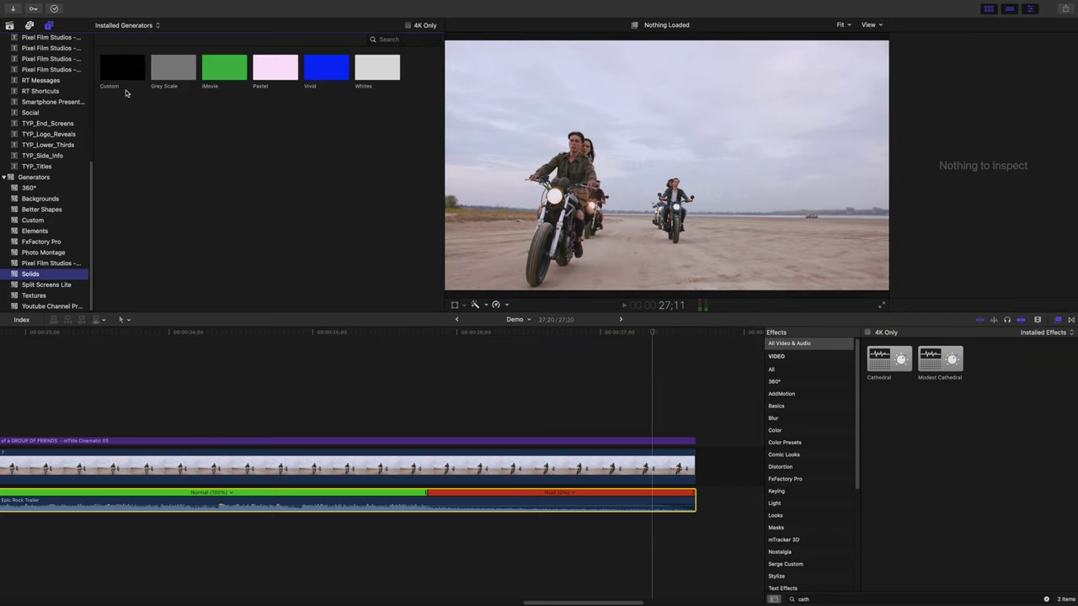
{"action": "left_click_drag", "start_coordinate": [125, 89], "coordinate": [537, 455]}
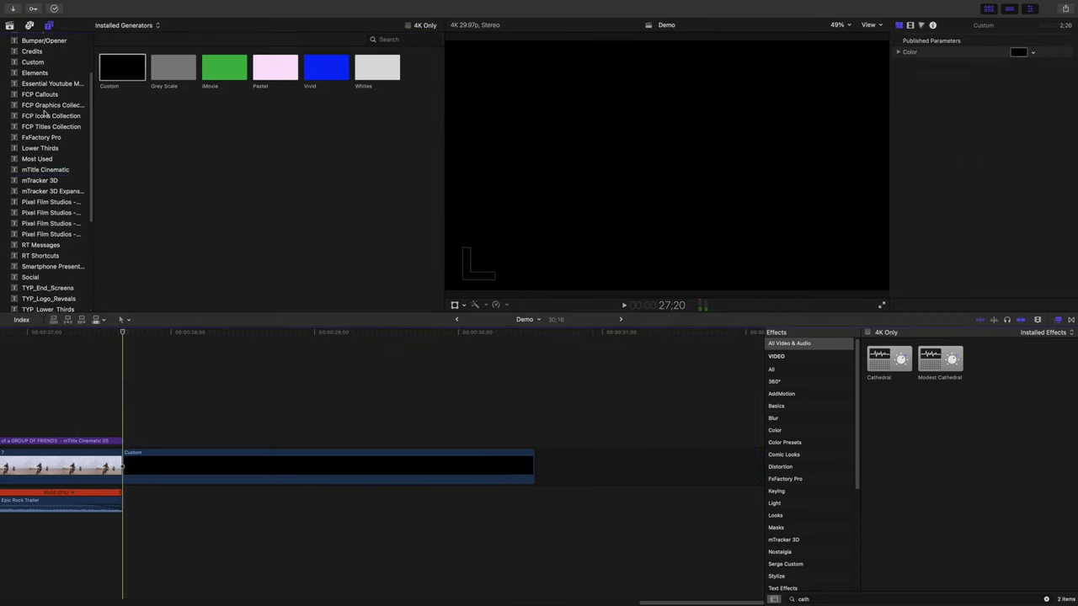
{"action": "left_click", "coordinate": [45, 169]}
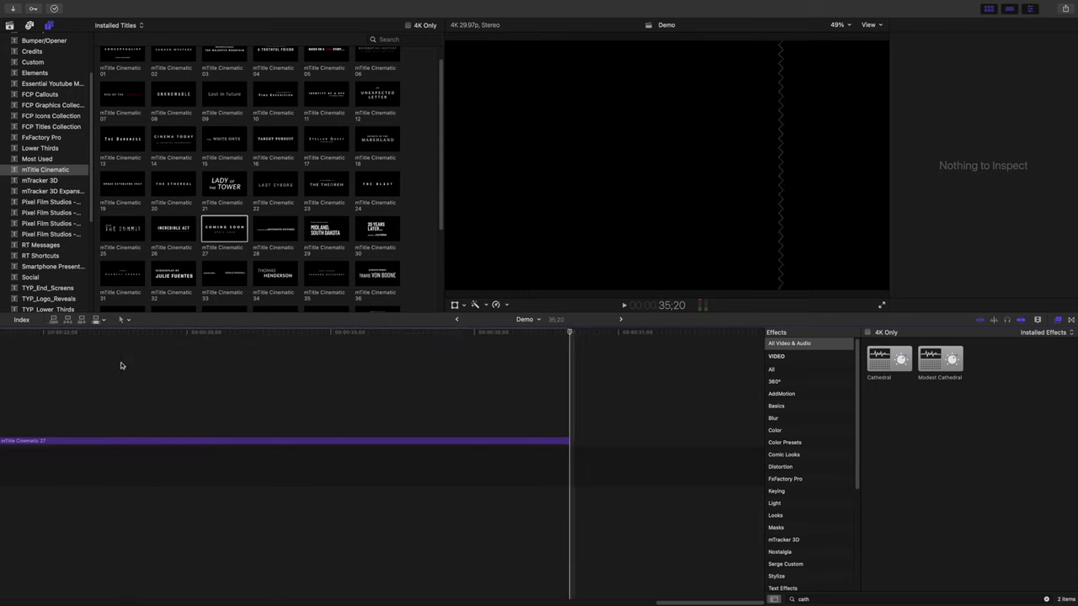